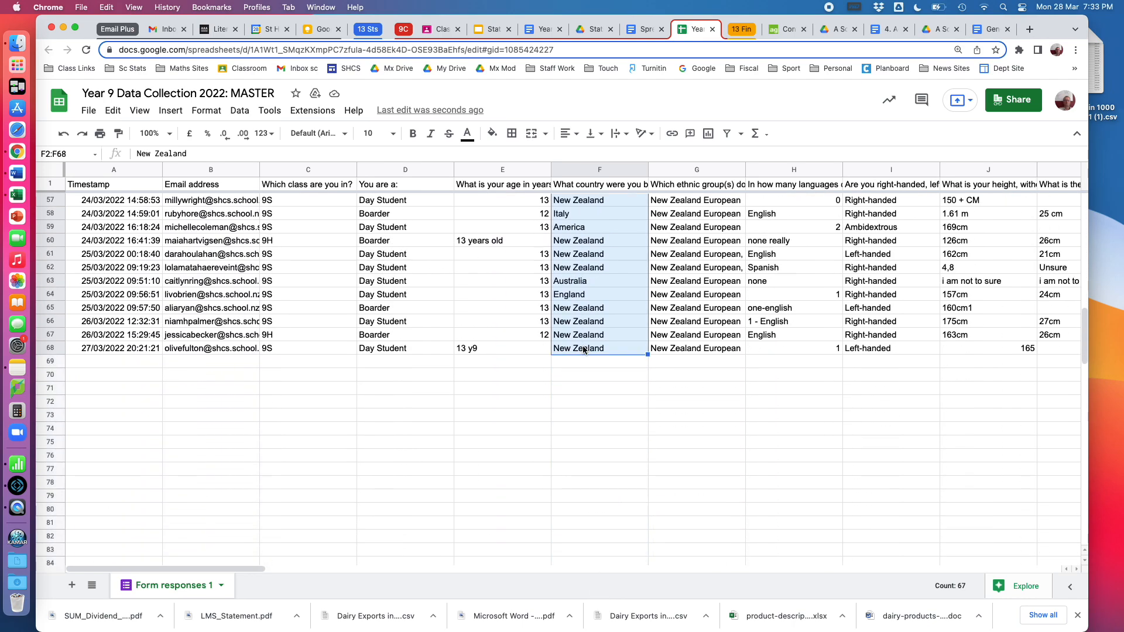
Insert a pie chart of the birth countries in F2:F68 and position it just below the last data row
{"action": "left_click", "coordinate": [171, 111]}
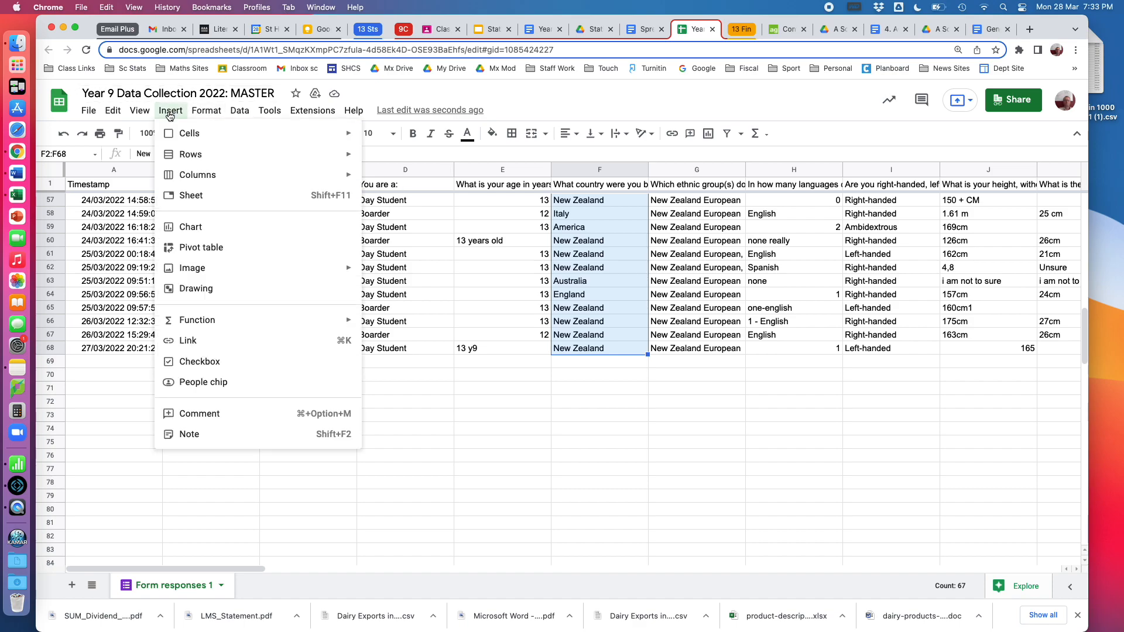
{"action": "left_click", "coordinate": [180, 228]}
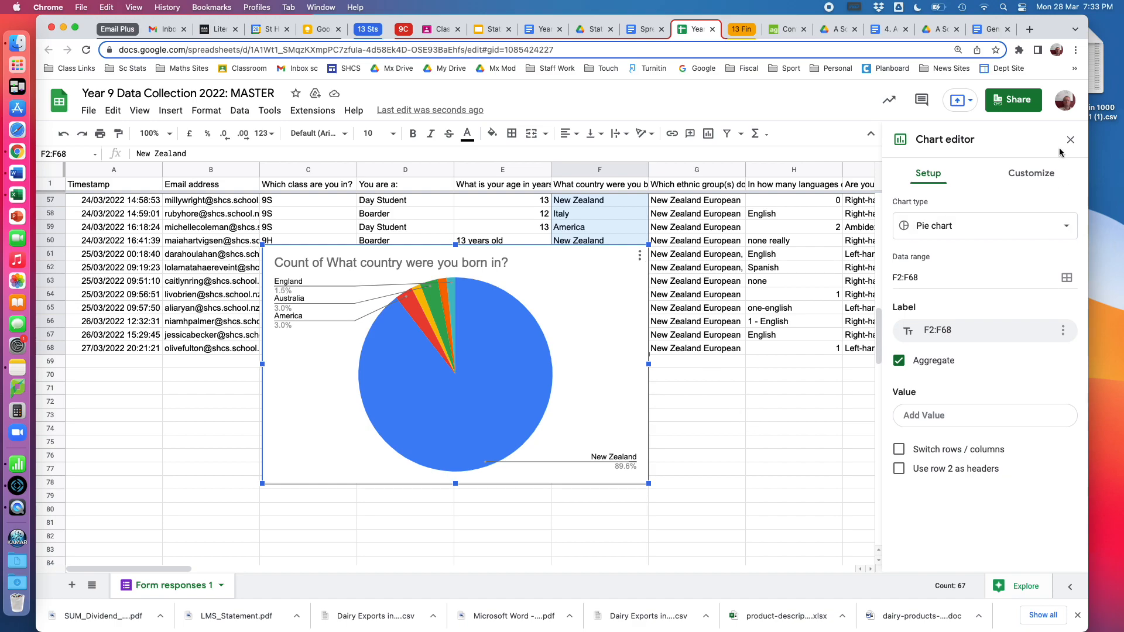
{"action": "left_click", "coordinate": [1066, 228]}
{"action": "left_click", "coordinate": [941, 232]}
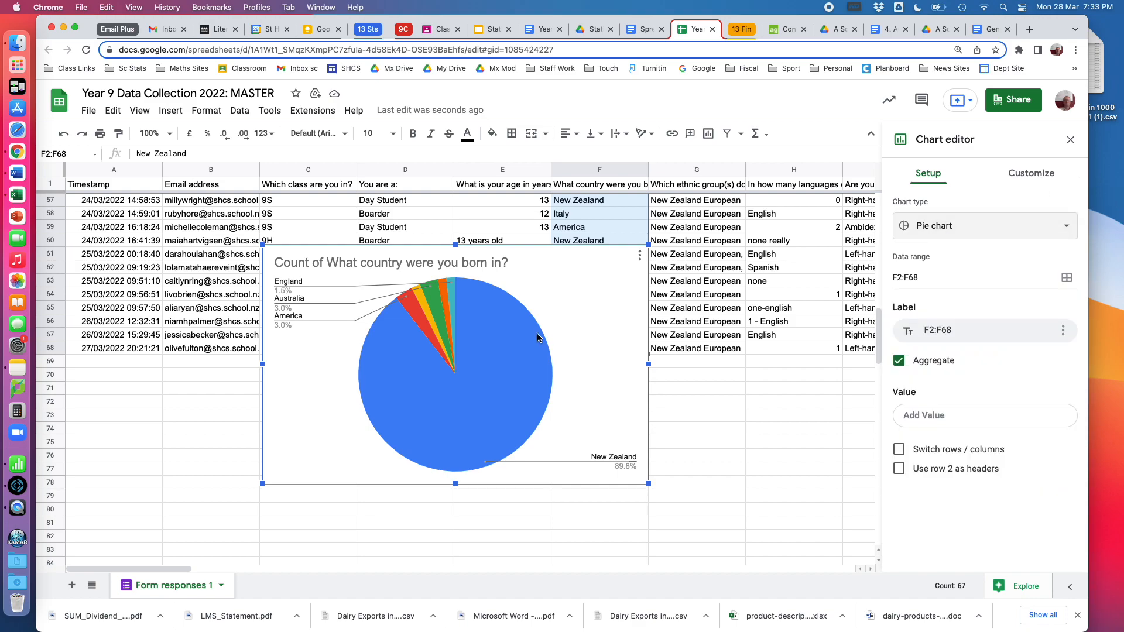
{"action": "left_click_drag", "start_coordinate": [580, 260], "coordinate": [597, 377]}
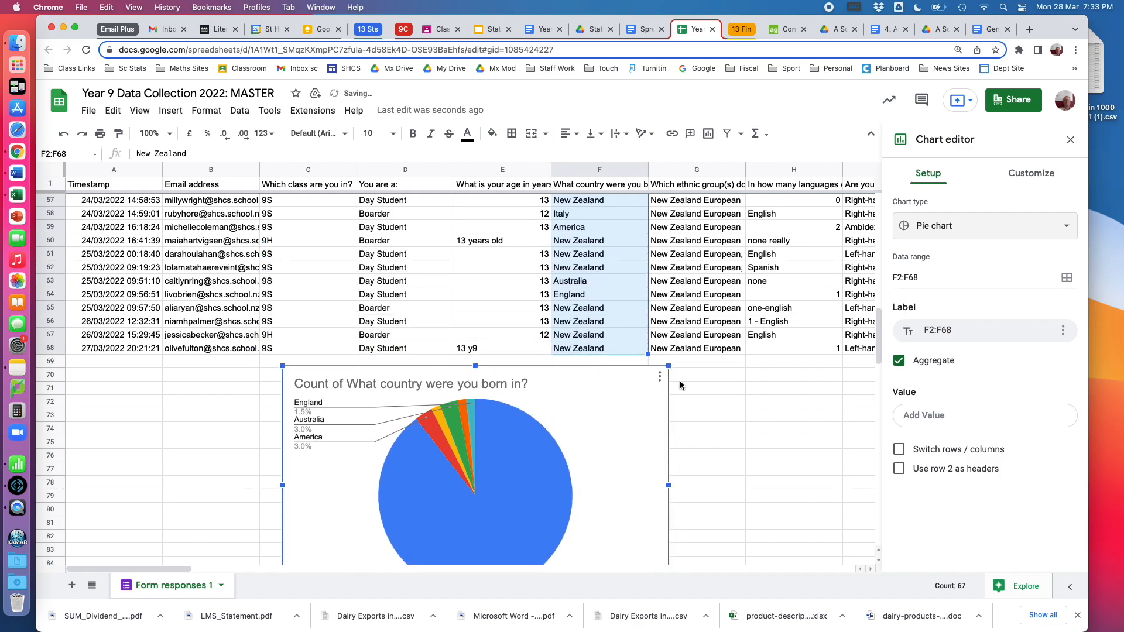
{"action": "scroll", "coordinate": [760, 413], "scroll_direction": "down", "scroll_amount": 2}
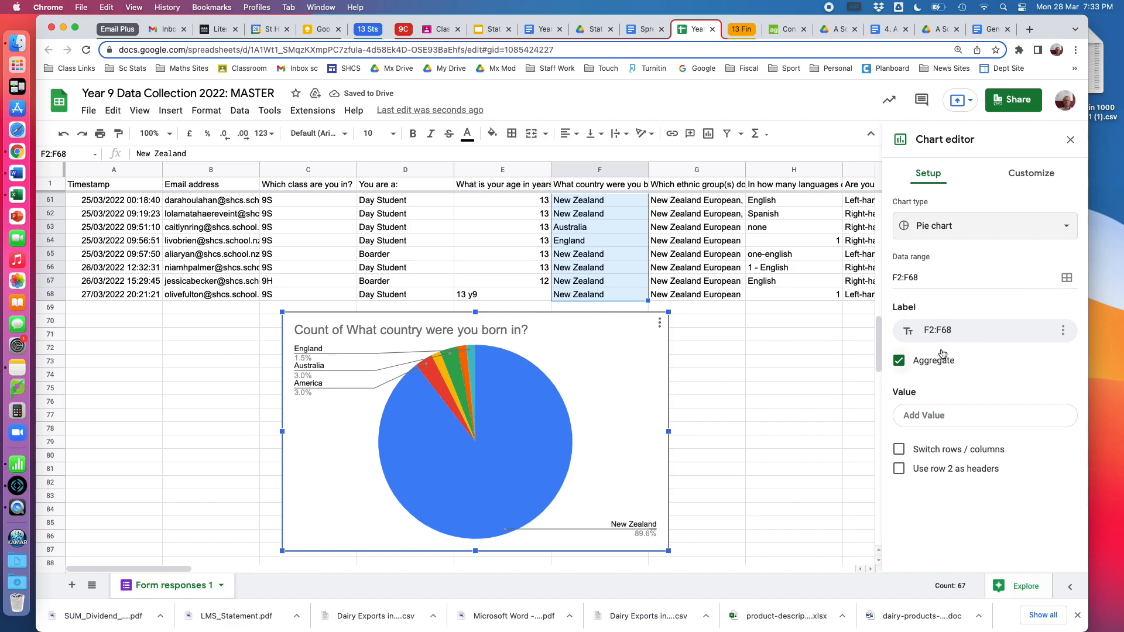
Set the pie chart's slice label to Label so the country name shows on the slices
{"action": "left_click", "coordinate": [1029, 178]}
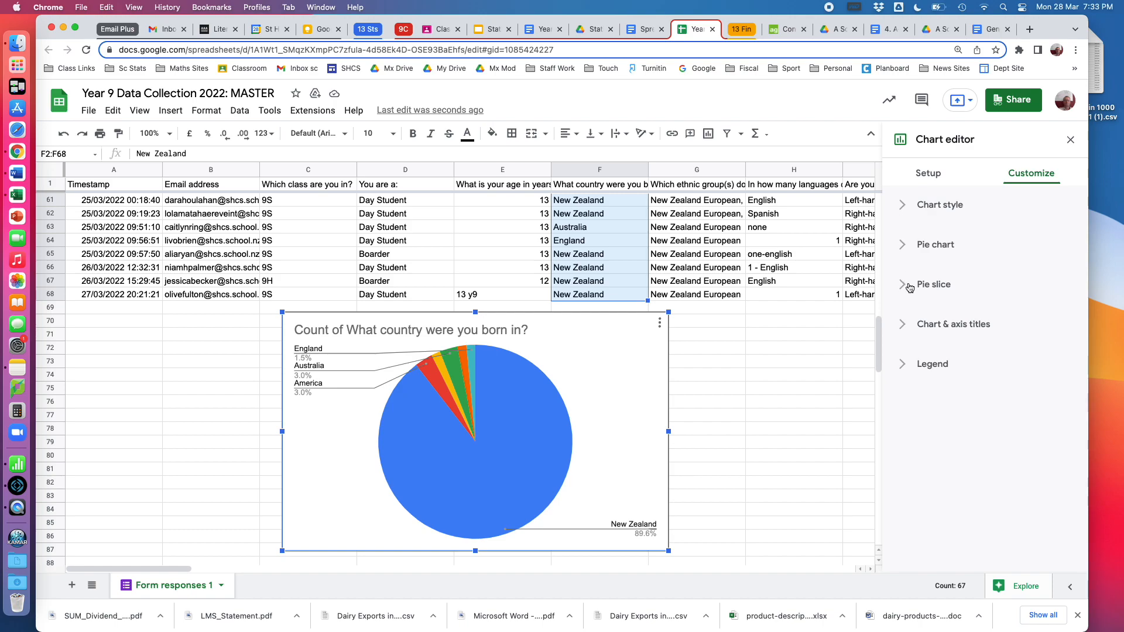
{"action": "left_click", "coordinate": [903, 246]}
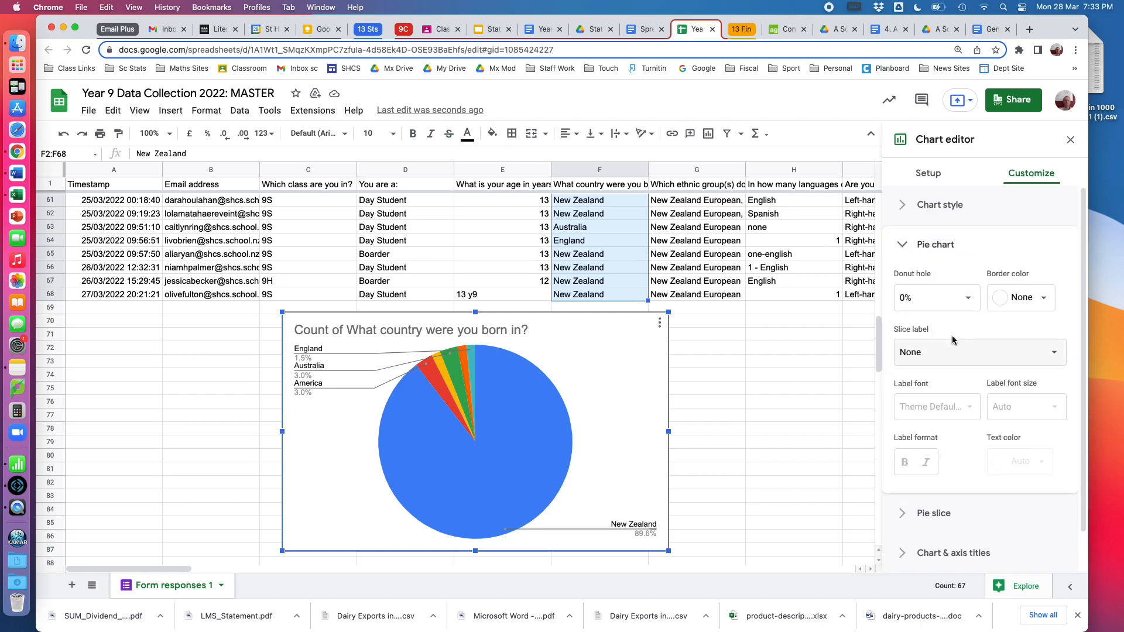
{"action": "left_click", "coordinate": [1056, 353]}
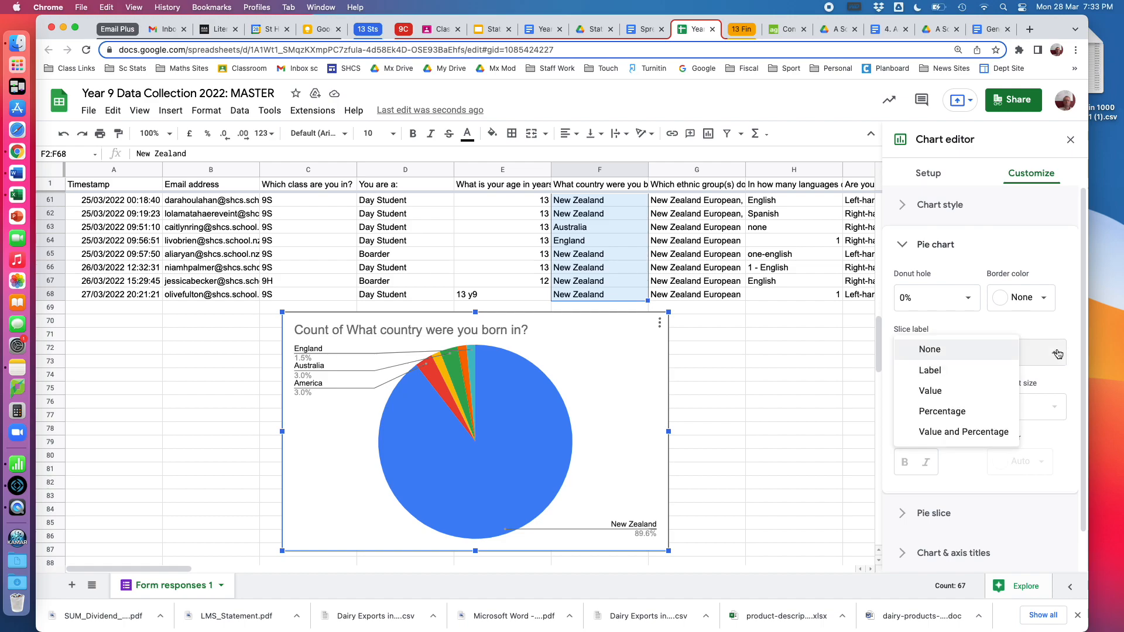
{"action": "left_click", "coordinate": [953, 371]}
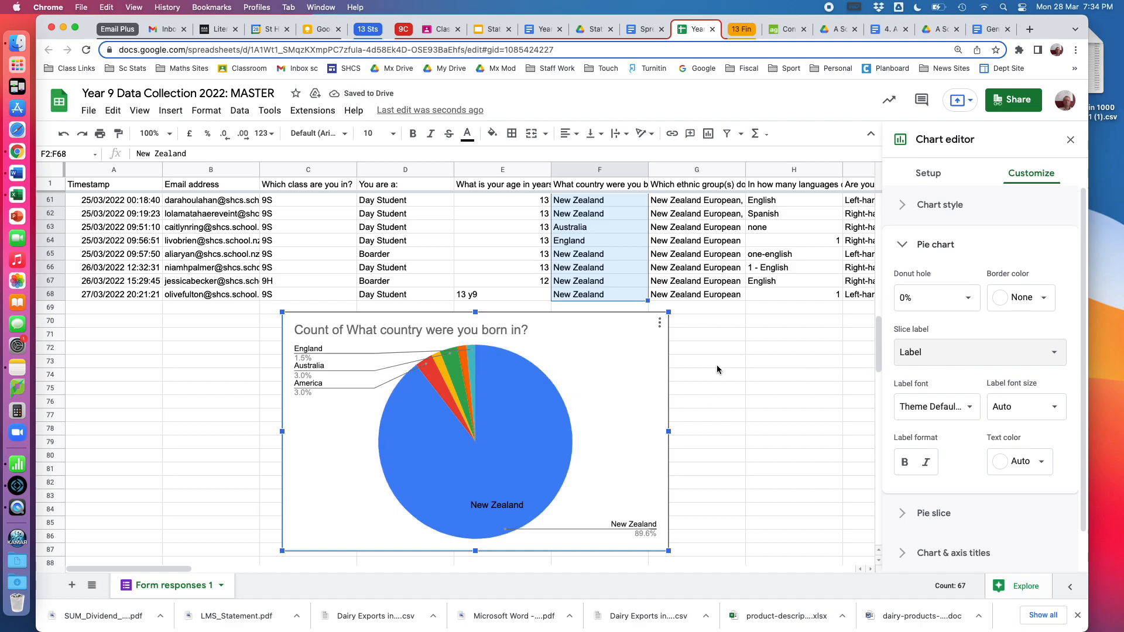
Pull the Italy slice out of the pie with a distance from center of 25%
{"action": "left_click", "coordinate": [466, 369]}
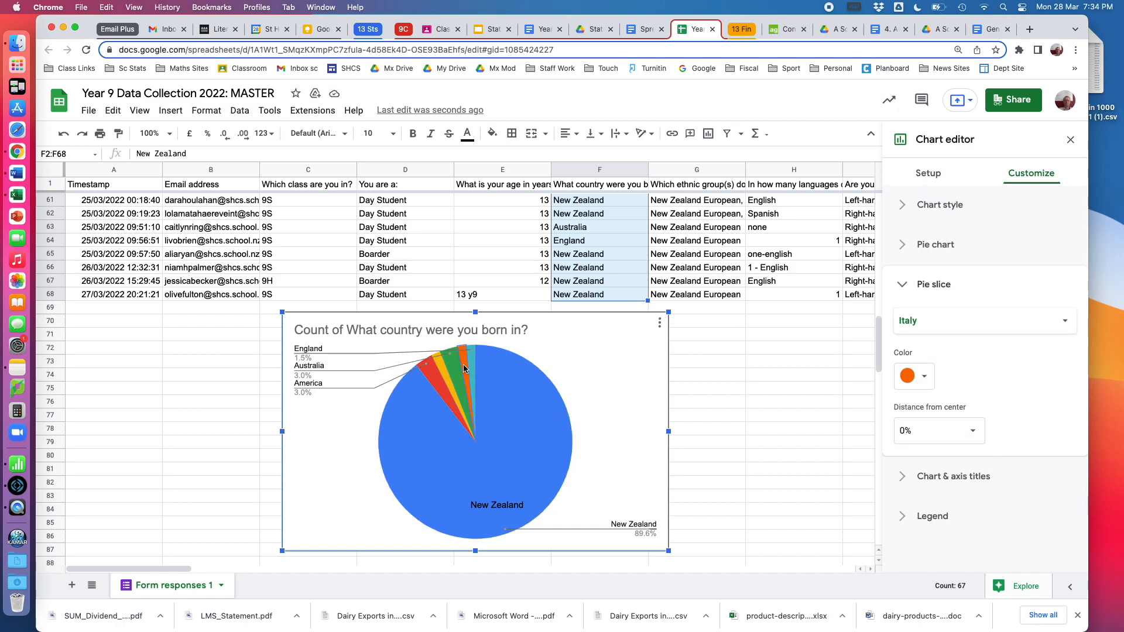
{"action": "left_click", "coordinate": [972, 433]}
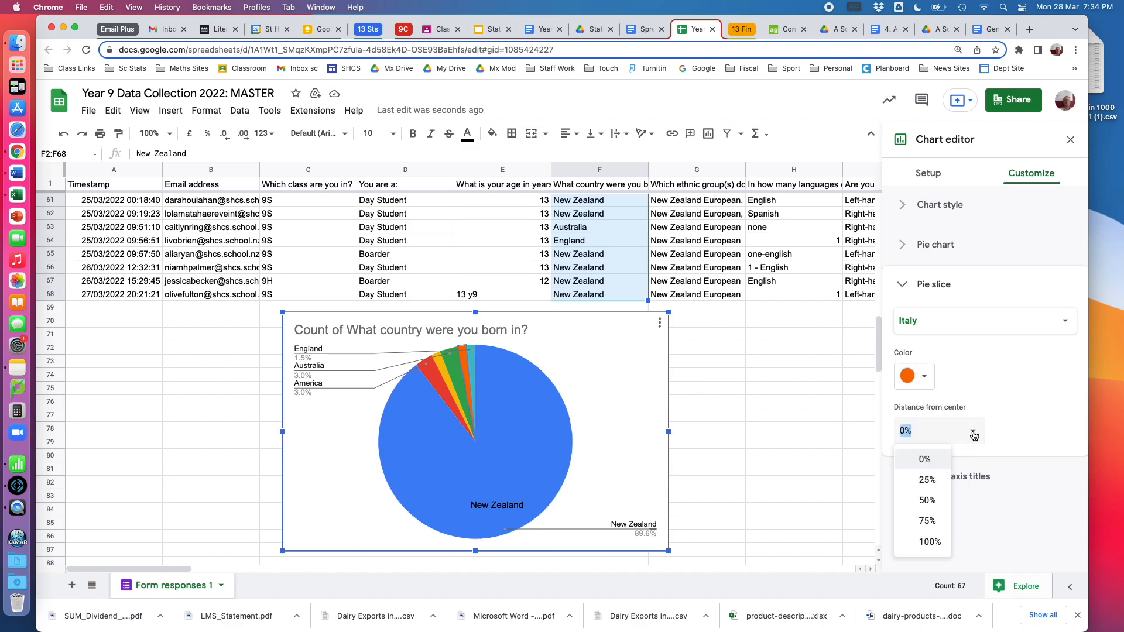
{"action": "left_click", "coordinate": [925, 480]}
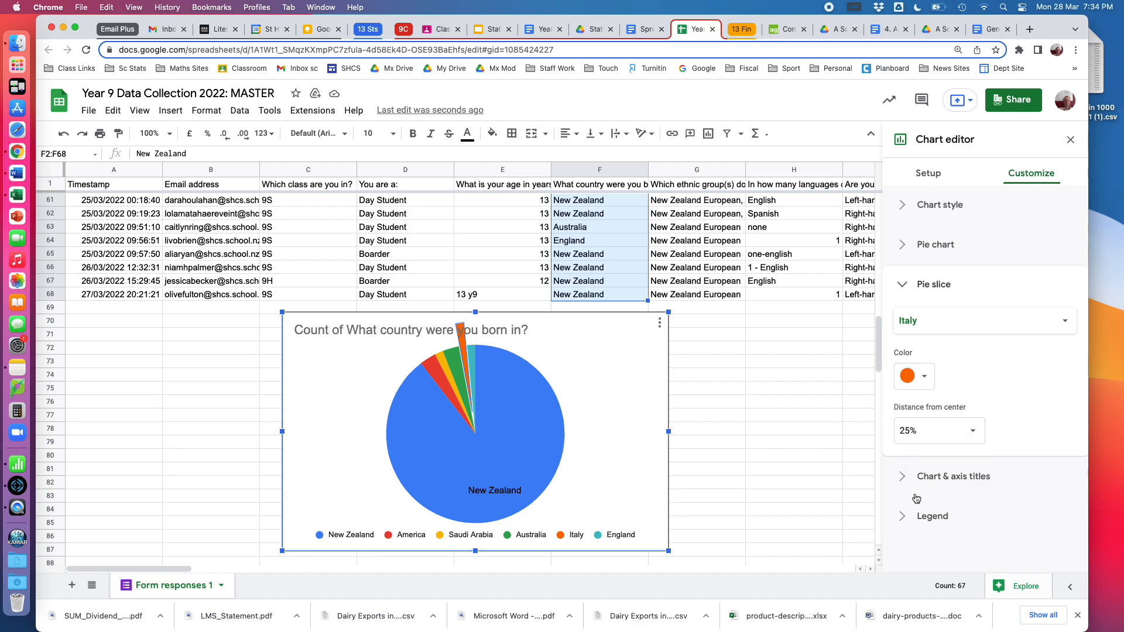
Replace the chart title text with "Country of Birth"
{"action": "left_click", "coordinate": [902, 476]}
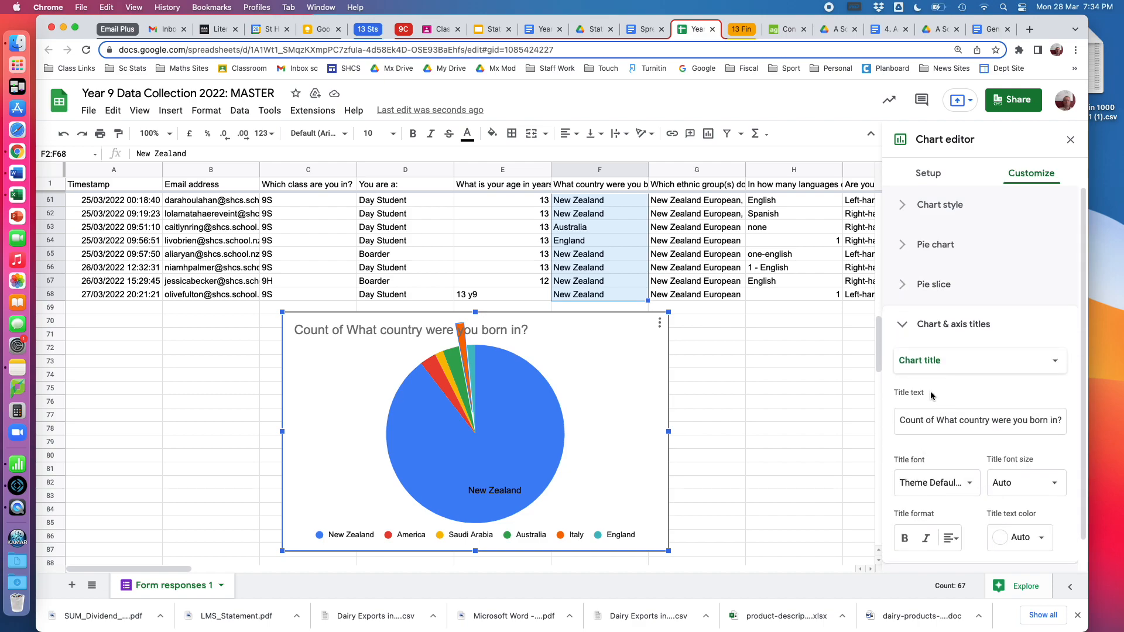
{"action": "left_click_drag", "start_coordinate": [897, 425], "coordinate": [1083, 418]}
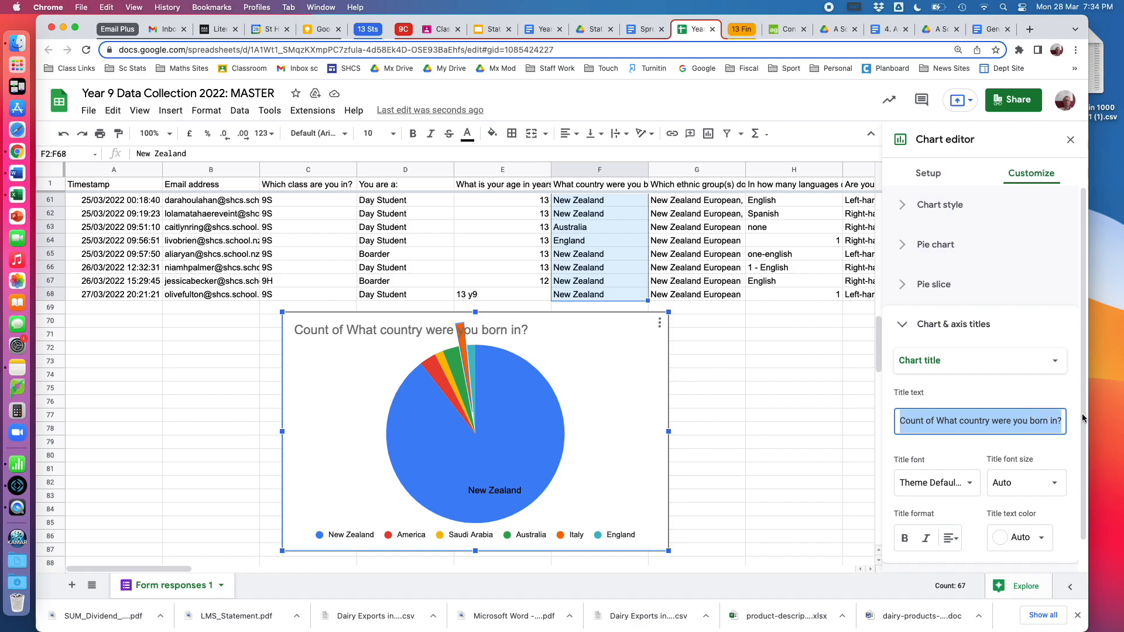
{"action": "type", "text": "Country of Birth"}
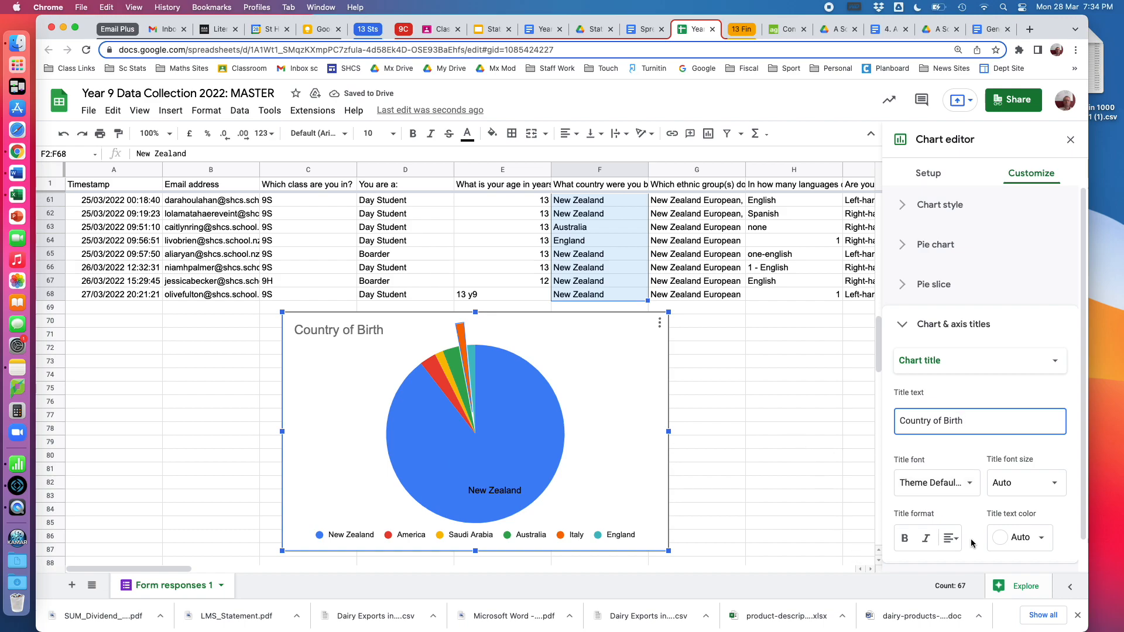
Try centring the chart title, restore its left alignment, and close the chart editor
{"action": "left_click", "coordinate": [952, 538]}
{"action": "left_click", "coordinate": [971, 566]}
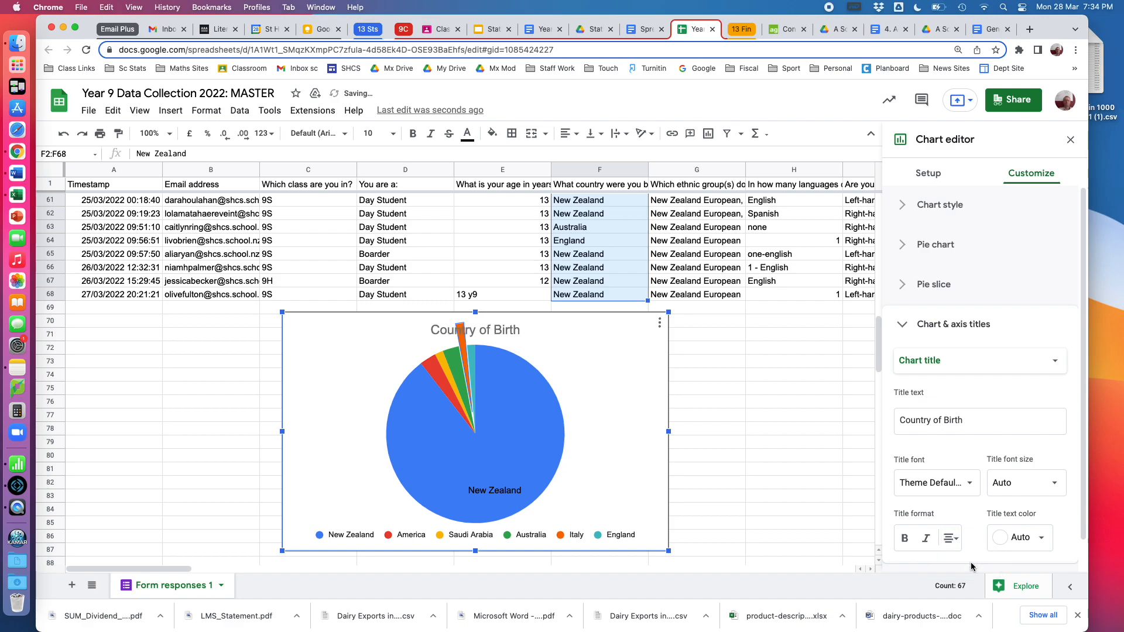
{"action": "left_click", "coordinate": [952, 539]}
{"action": "left_click", "coordinate": [946, 566]}
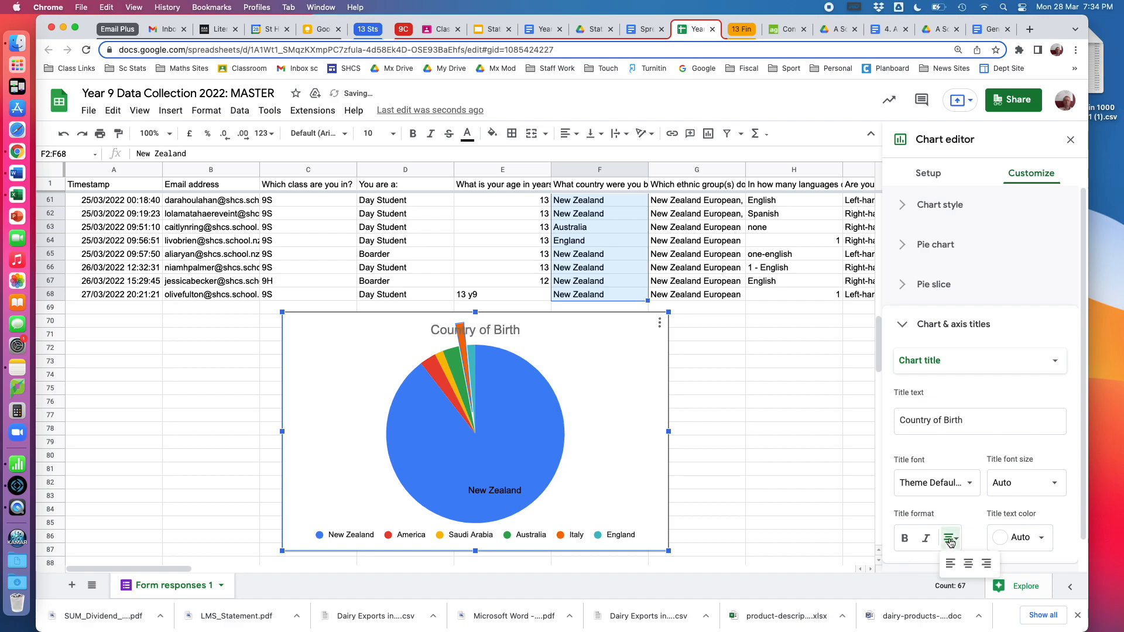
{"action": "left_click", "coordinate": [744, 426]}
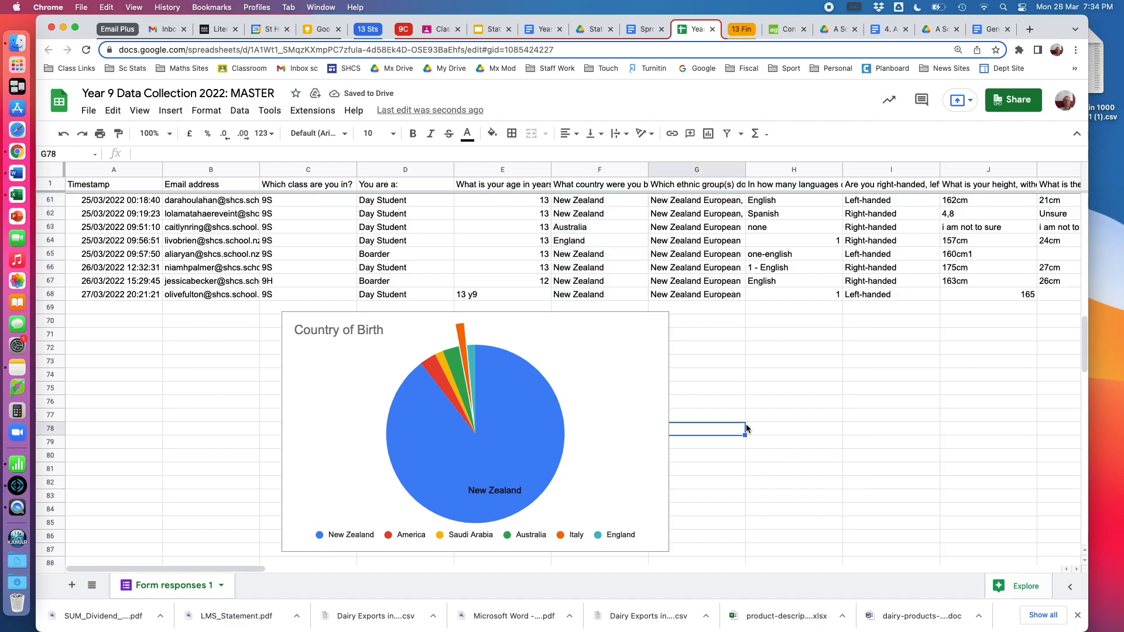
Check the options available for the Country of Birth pie chart and delete the chart
{"action": "right_click", "coordinate": [613, 354]}
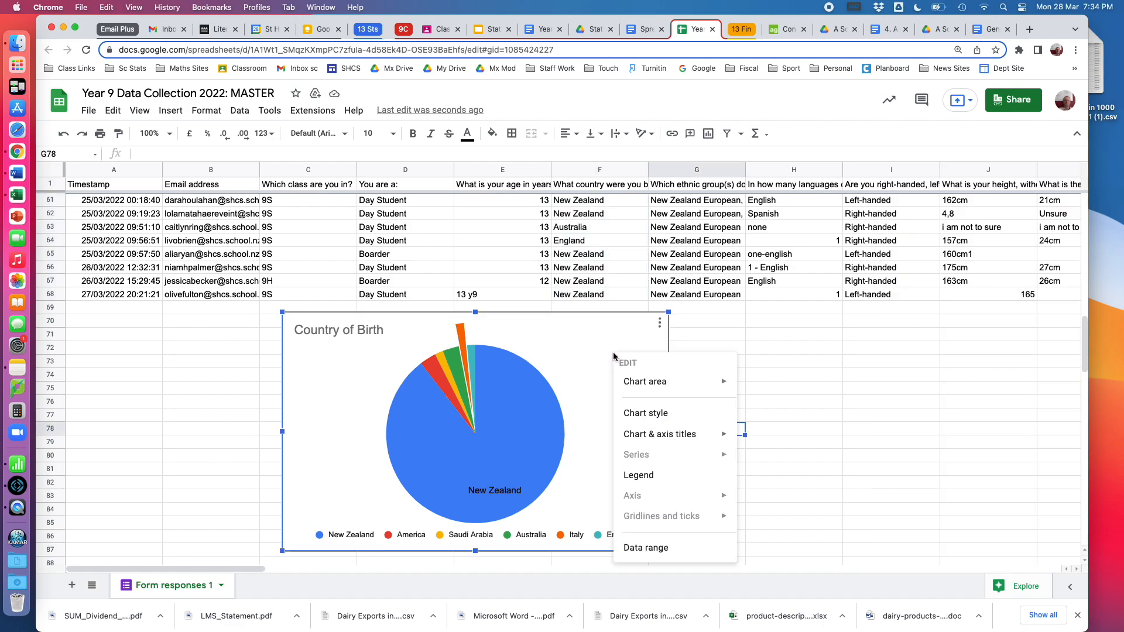
{"action": "left_click", "coordinate": [588, 370]}
{"action": "left_click", "coordinate": [660, 324]}
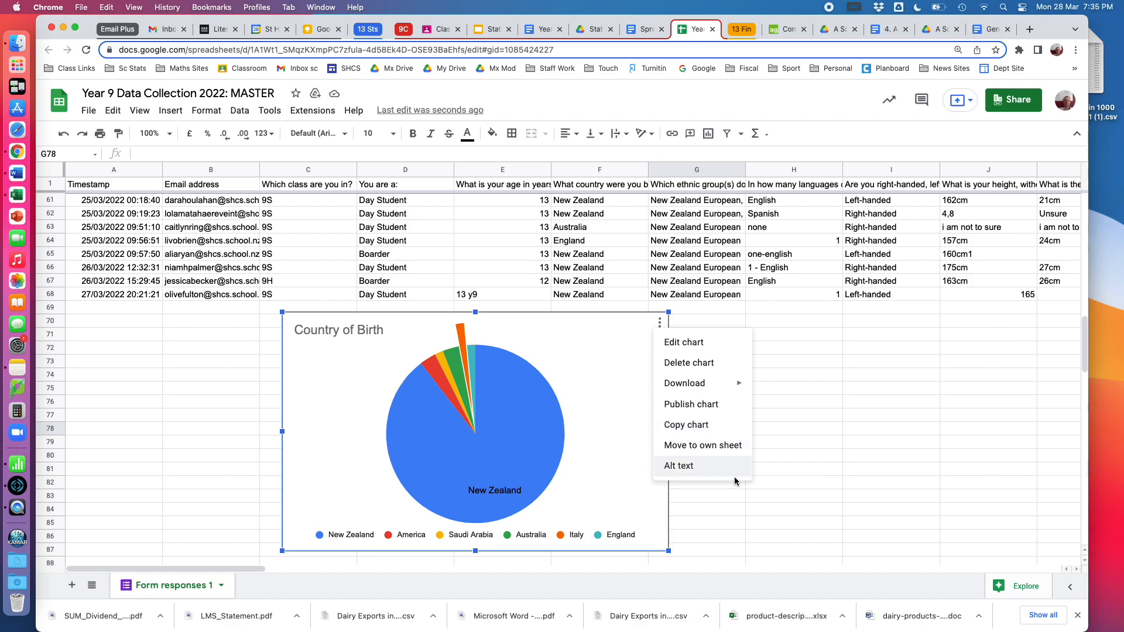
{"action": "left_click", "coordinate": [729, 536]}
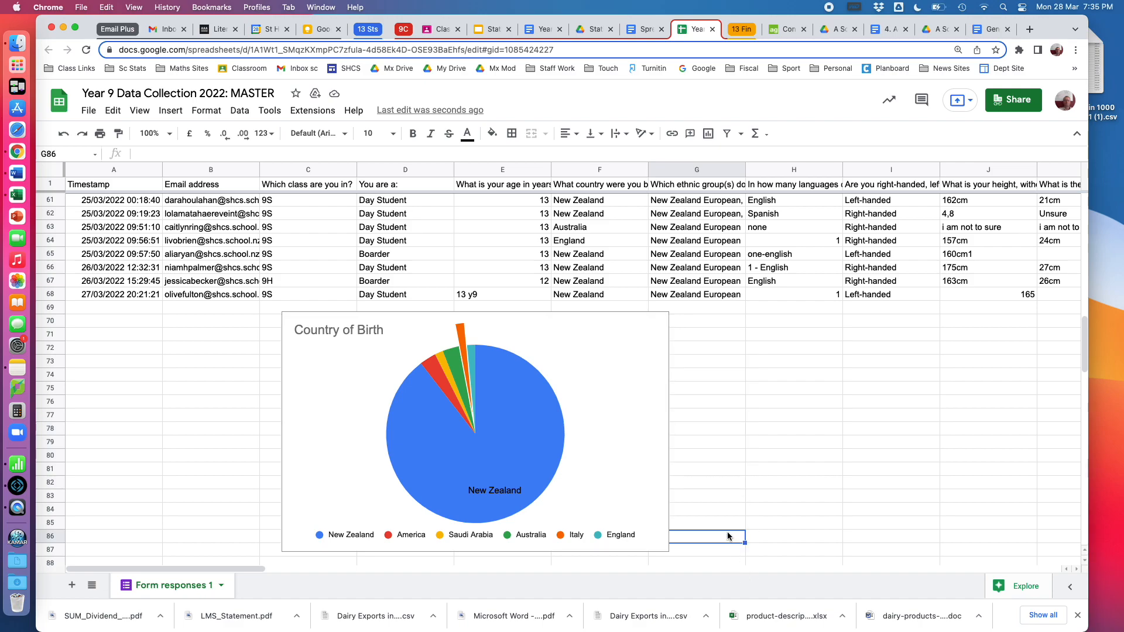
{"action": "left_click", "coordinate": [659, 322]}
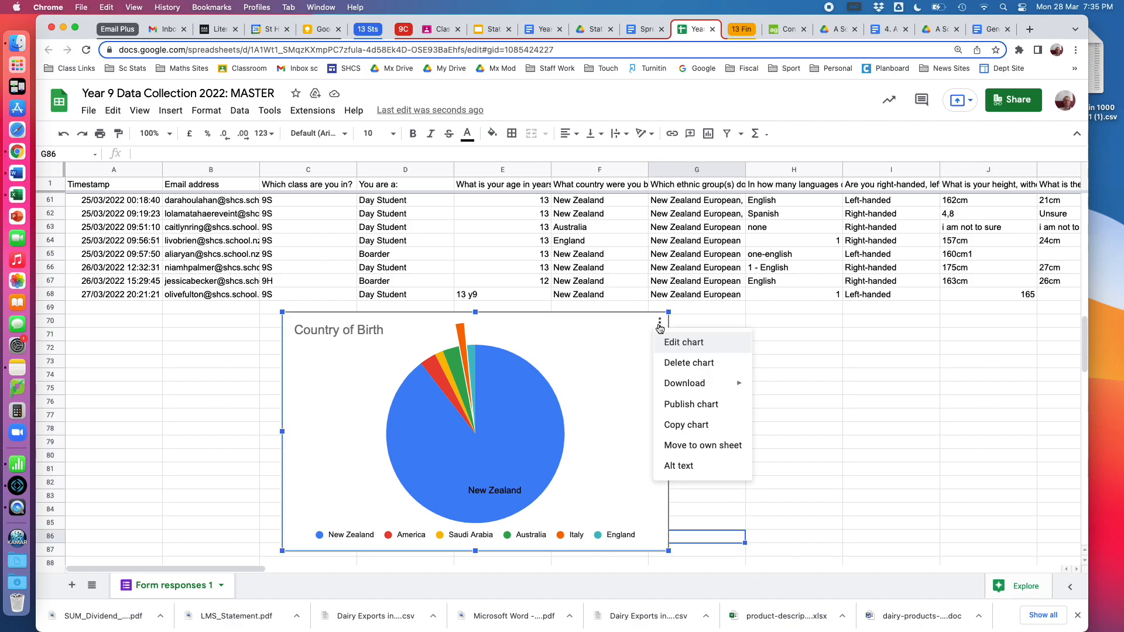
{"action": "left_click", "coordinate": [675, 363]}
{"action": "left_click", "coordinate": [721, 378]}
Insert a chart from the Verbal Memory Test scores in Z2:Z68
{"action": "scroll", "coordinate": [722, 378], "scroll_direction": "up", "scroll_amount": 10}
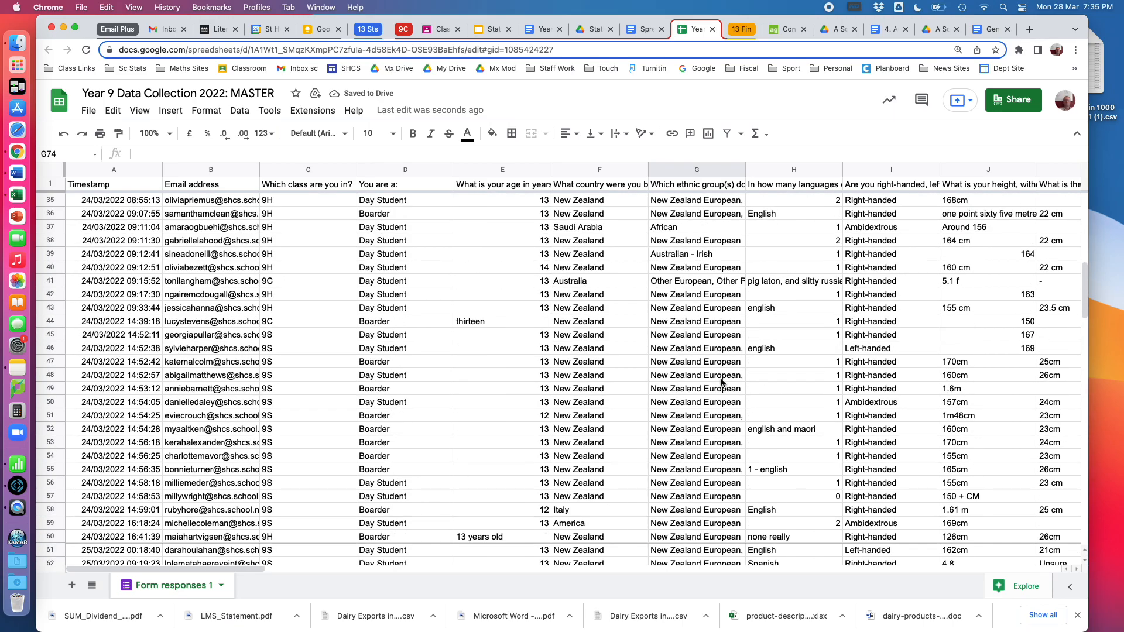
{"action": "scroll", "coordinate": [721, 382], "scroll_direction": "up", "scroll_amount": 10}
{"action": "scroll", "coordinate": [721, 381], "scroll_direction": "right", "scroll_amount": 7}
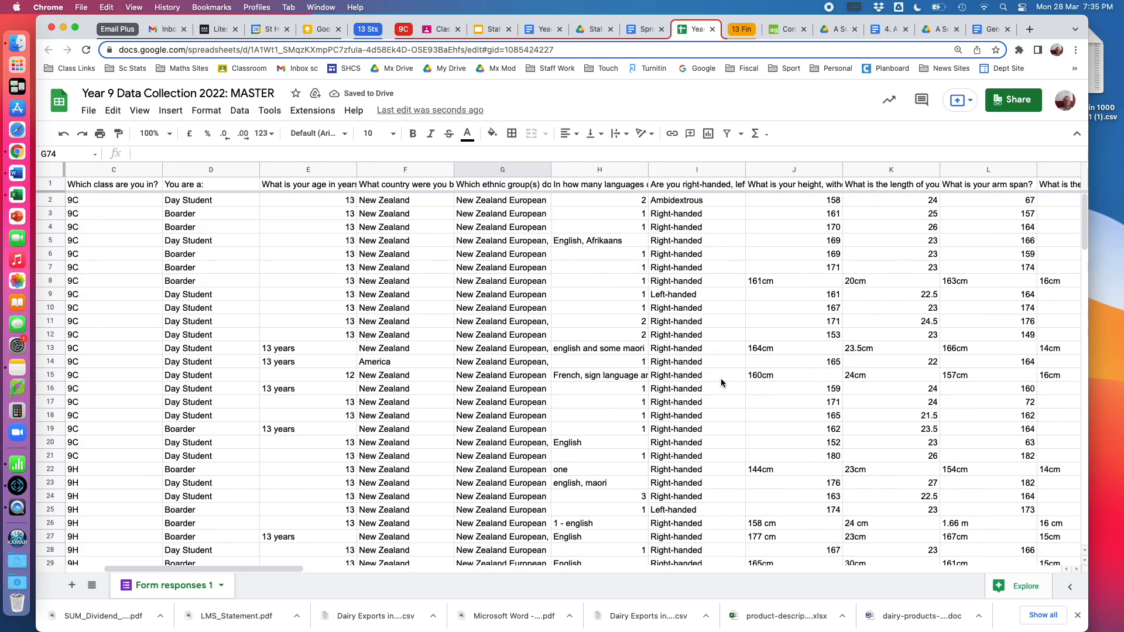
{"action": "scroll", "coordinate": [721, 378], "scroll_direction": "right", "scroll_amount": 4}
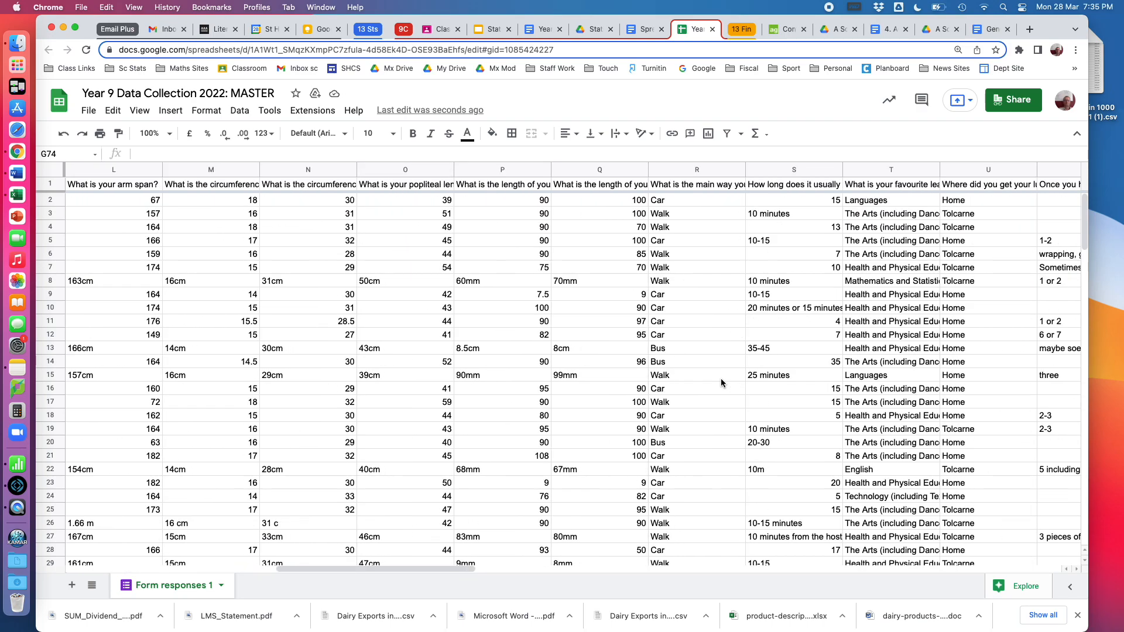
{"action": "scroll", "coordinate": [722, 383], "scroll_direction": "left", "scroll_amount": 3}
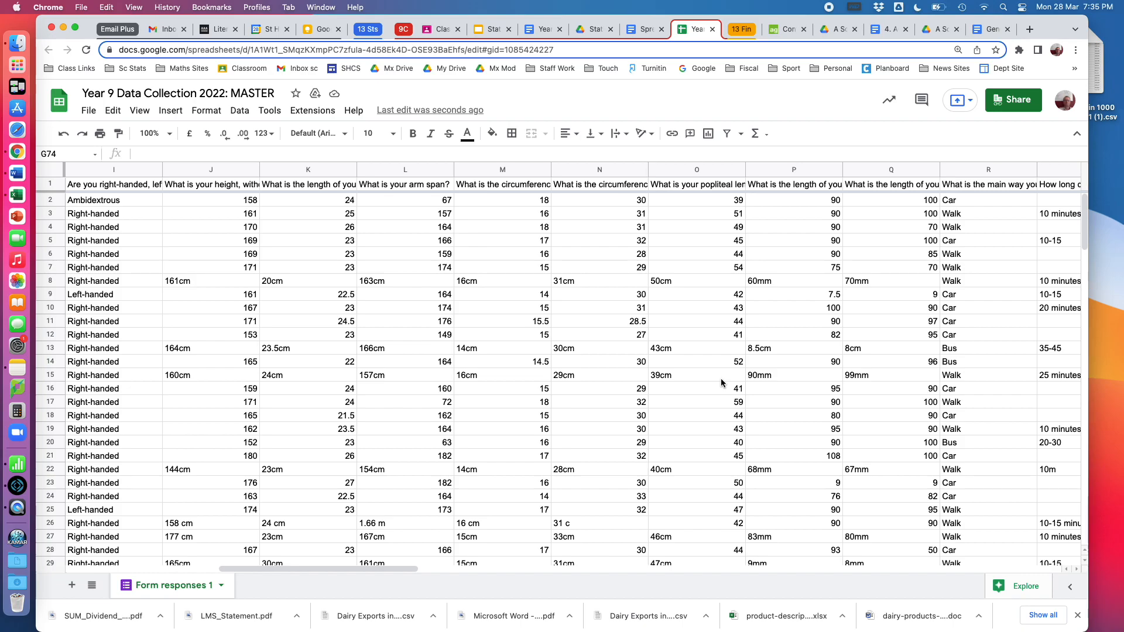
{"action": "scroll", "coordinate": [721, 383], "scroll_direction": "right", "scroll_amount": 11}
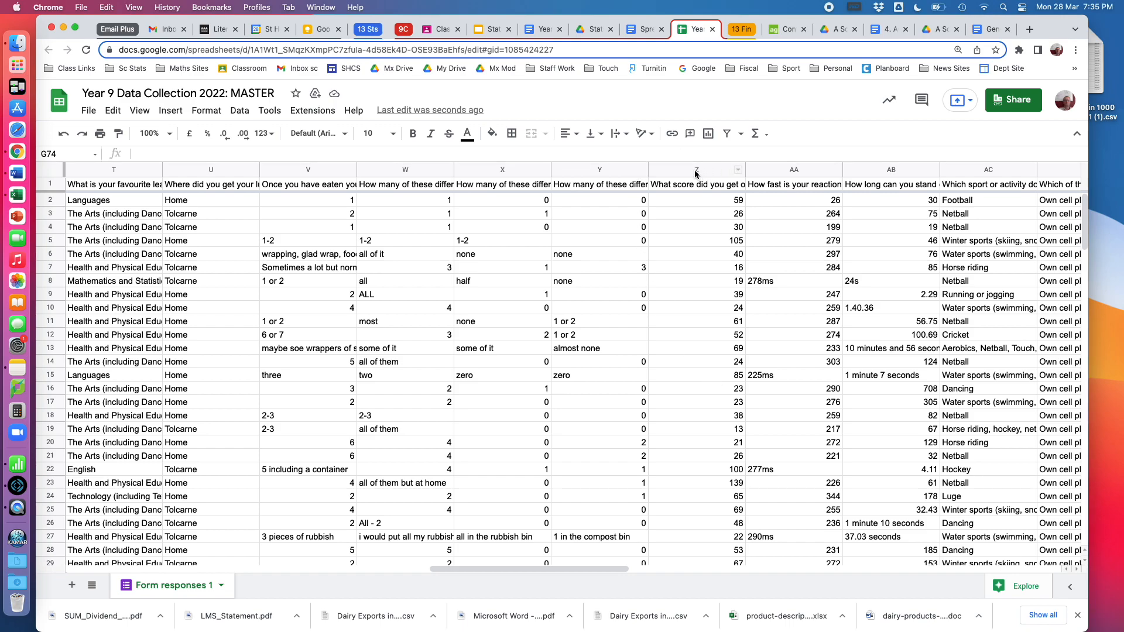
{"action": "left_click_drag", "start_coordinate": [695, 202], "coordinate": [713, 445]}
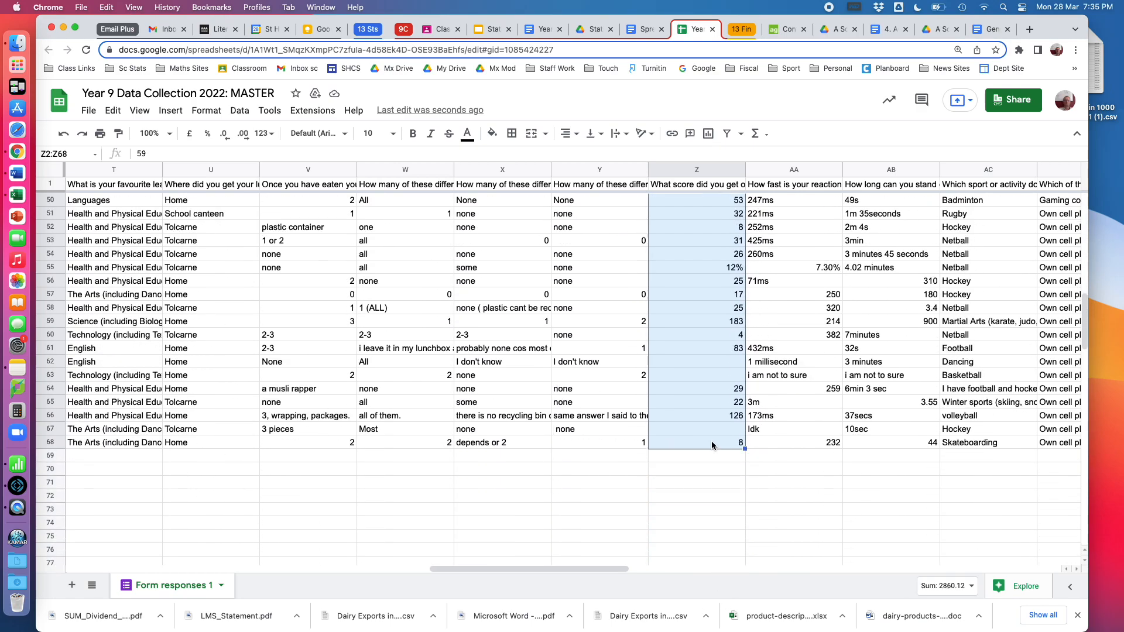
{"action": "left_click", "coordinate": [179, 110]}
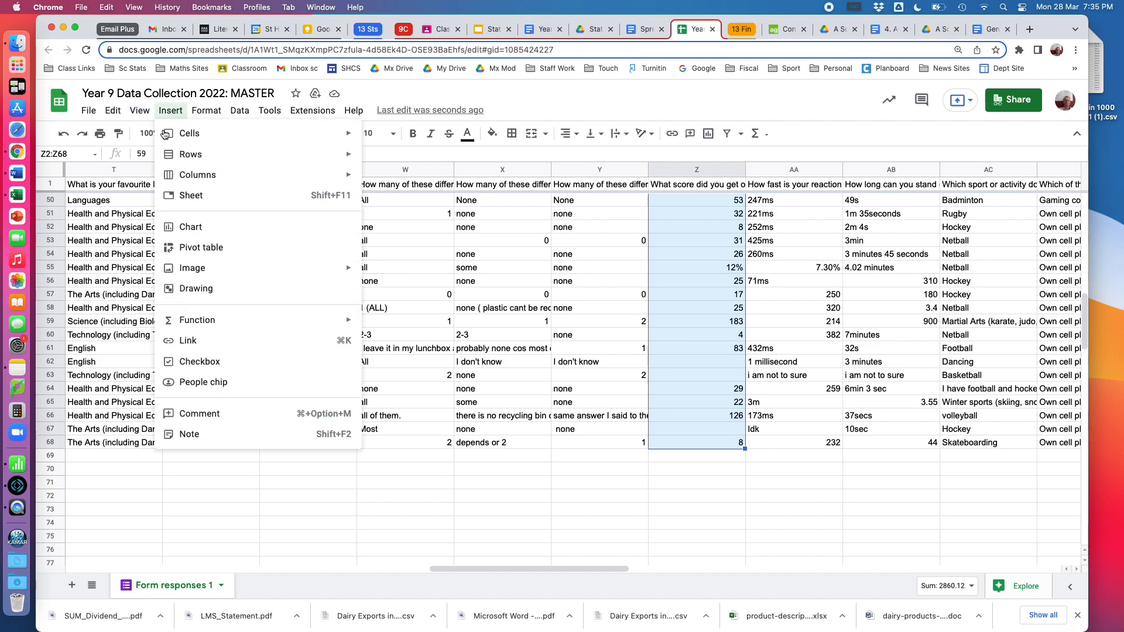
{"action": "left_click", "coordinate": [183, 229]}
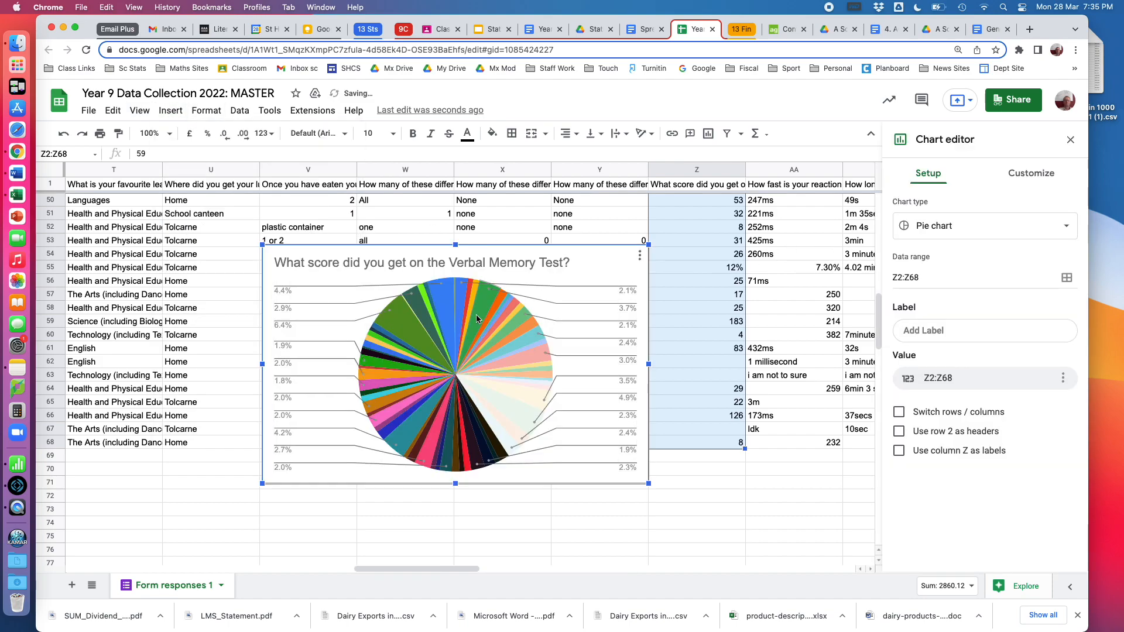
Change the Verbal Memory Test chart to a histogram and position it just below the last data row
{"action": "left_click", "coordinate": [1060, 235]}
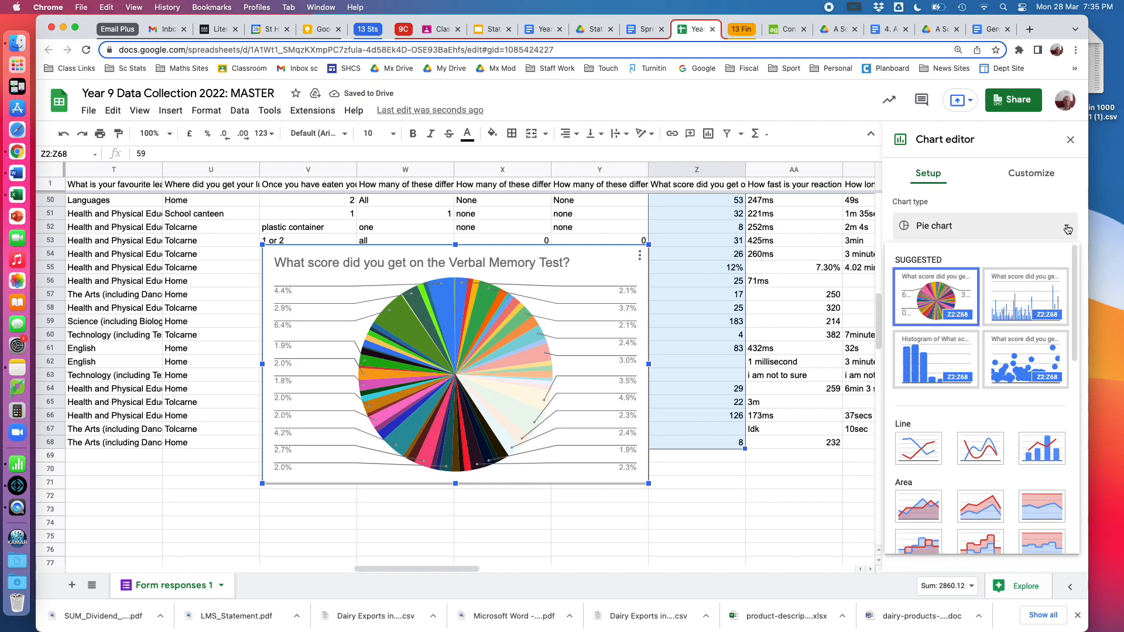
{"action": "left_click", "coordinate": [926, 363]}
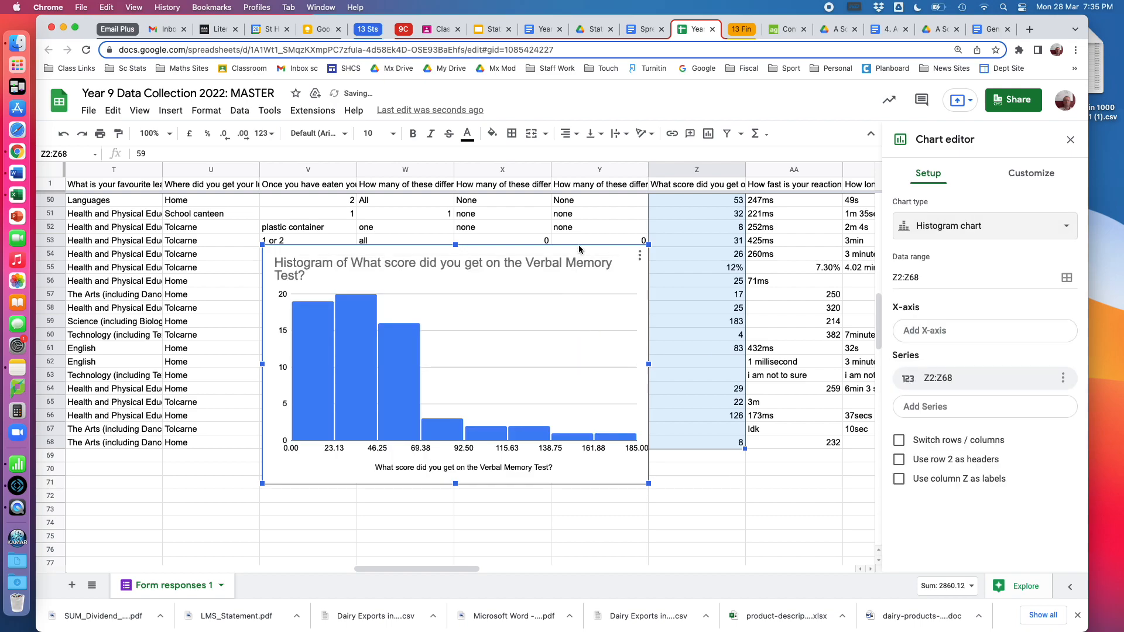
{"action": "left_click_drag", "start_coordinate": [578, 248], "coordinate": [597, 462]}
{"action": "scroll", "coordinate": [760, 515], "scroll_direction": "down", "scroll_amount": 6}
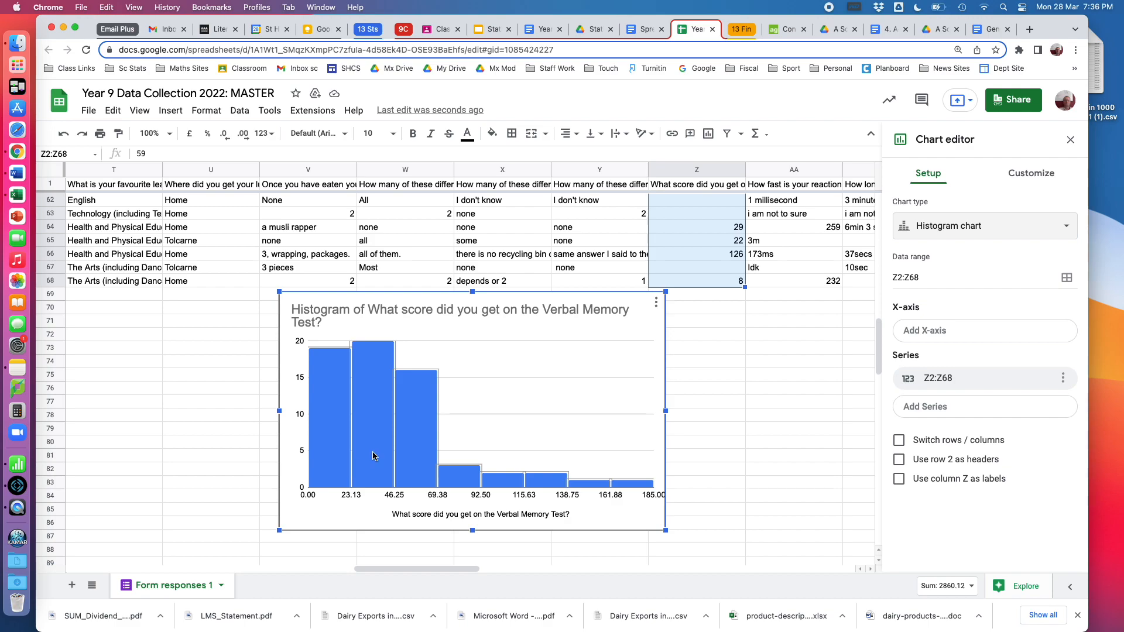
Open the customization settings for the histogram's data series
{"action": "left_click", "coordinate": [1031, 174]}
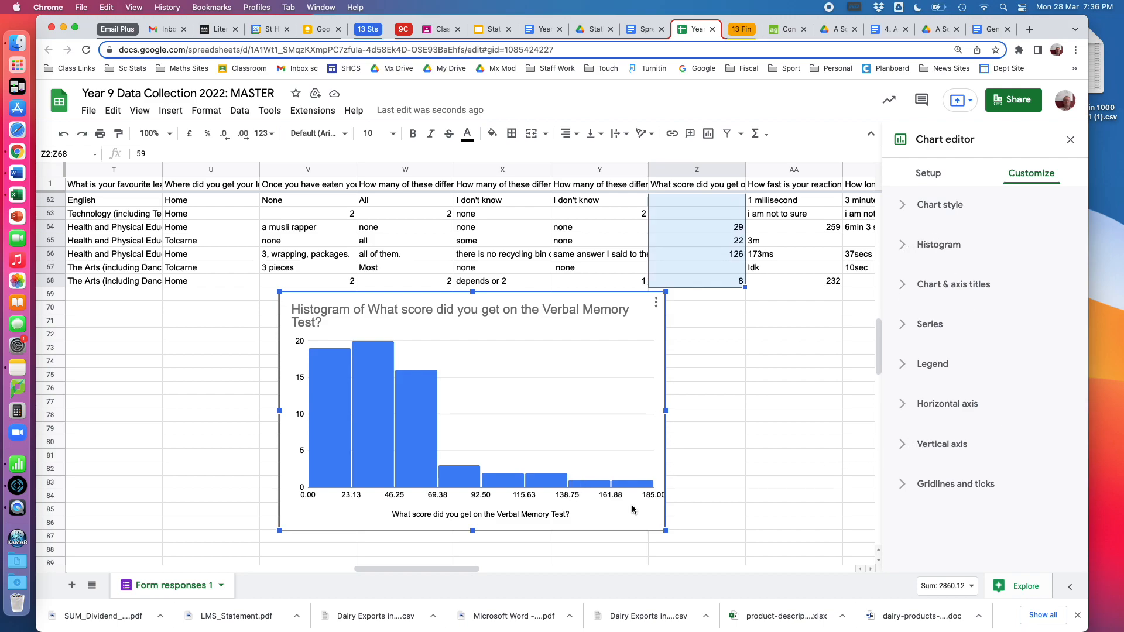
{"action": "left_click", "coordinate": [327, 378]}
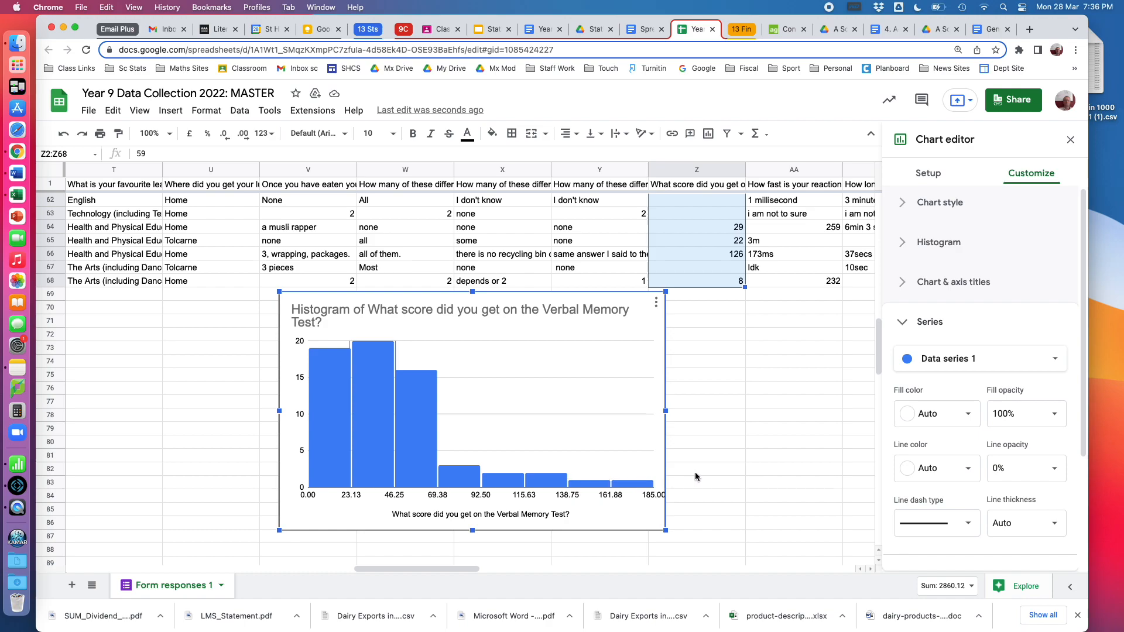
Delete the Verbal Memory Test histogram from the sheet
{"action": "left_click", "coordinate": [657, 302]}
{"action": "mouse_move", "coordinate": [660, 367]}
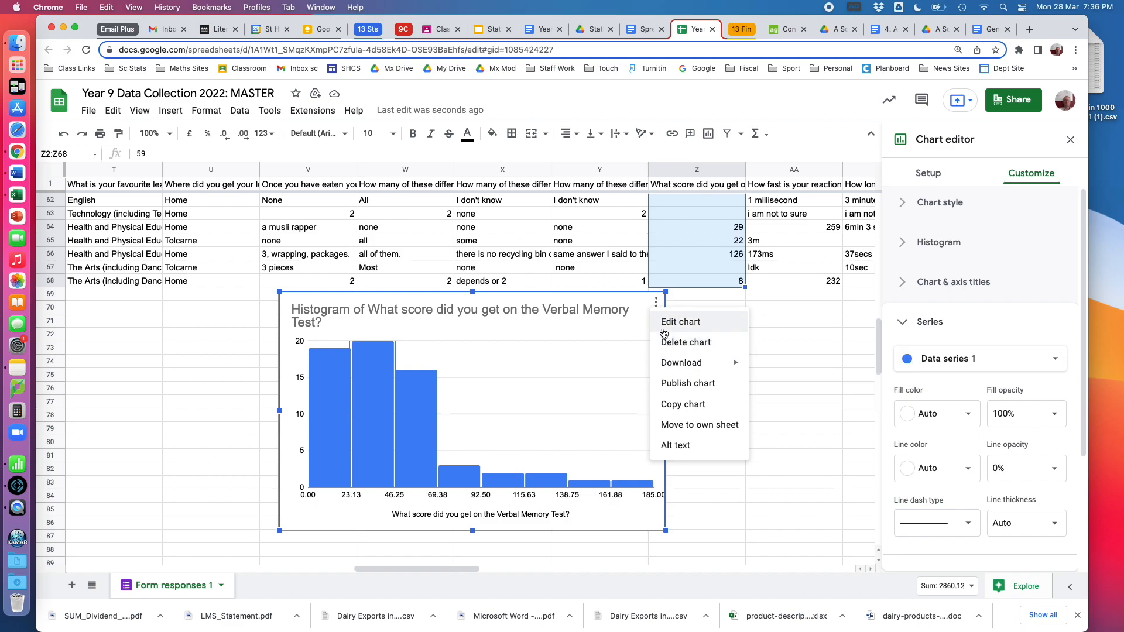
{"action": "left_click", "coordinate": [668, 345]}
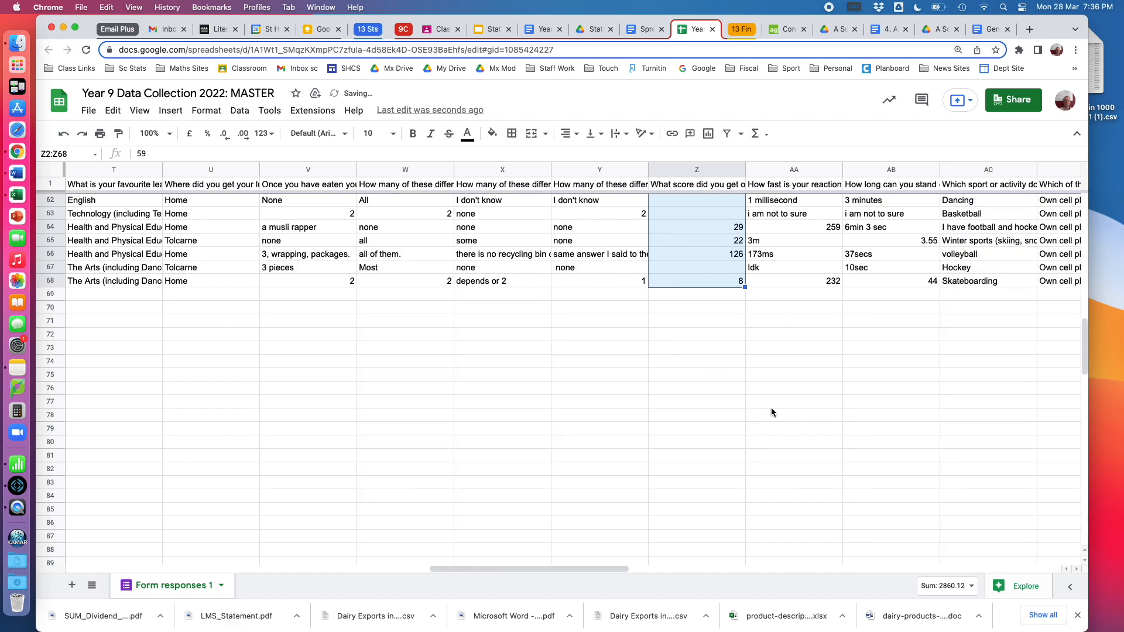
{"action": "left_click", "coordinate": [775, 417]}
Look through the importance-rating survey columns and the small tally table beneath the last response row
{"action": "scroll", "coordinate": [775, 417], "scroll_direction": "right", "scroll_amount": 4}
{"action": "scroll", "coordinate": [775, 417], "scroll_direction": "up", "scroll_amount": 1}
{"action": "scroll", "coordinate": [775, 417], "scroll_direction": "right", "scroll_amount": 12}
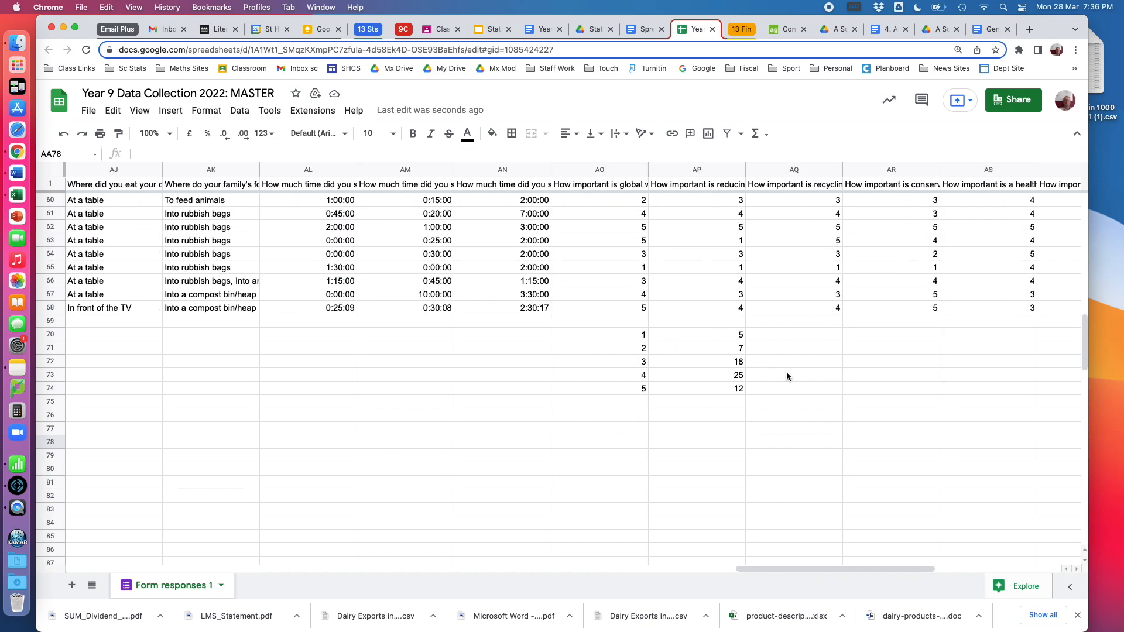
{"action": "scroll", "coordinate": [786, 376], "scroll_direction": "up", "scroll_amount": 20}
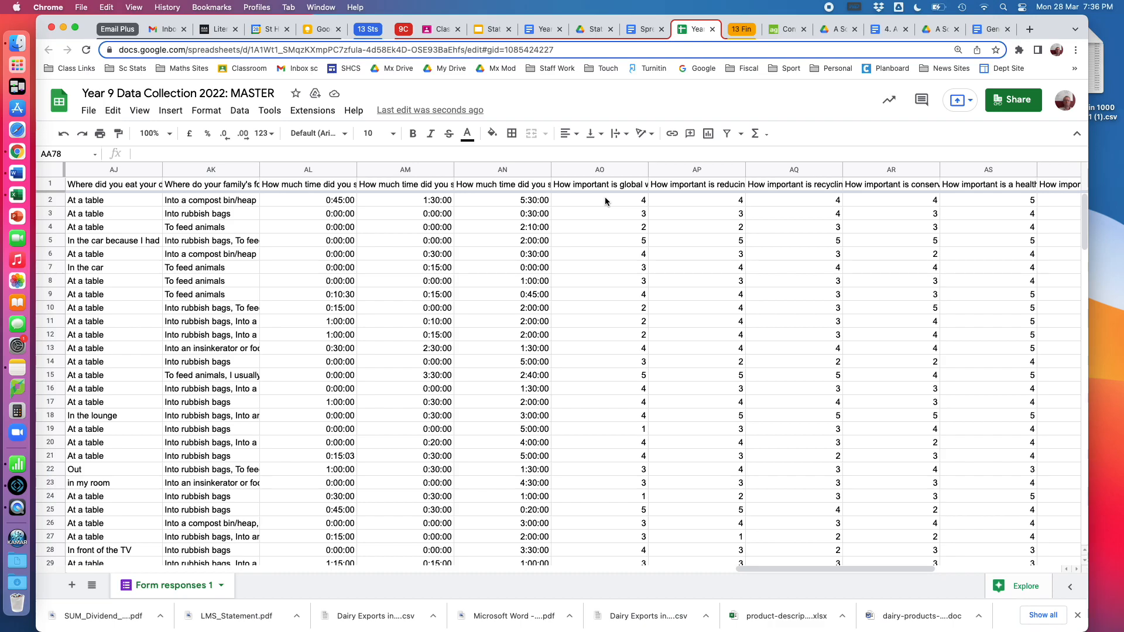
{"action": "scroll", "coordinate": [605, 197], "scroll_direction": "down", "scroll_amount": 10}
{"action": "scroll", "coordinate": [606, 197], "scroll_direction": "left", "scroll_amount": 3}
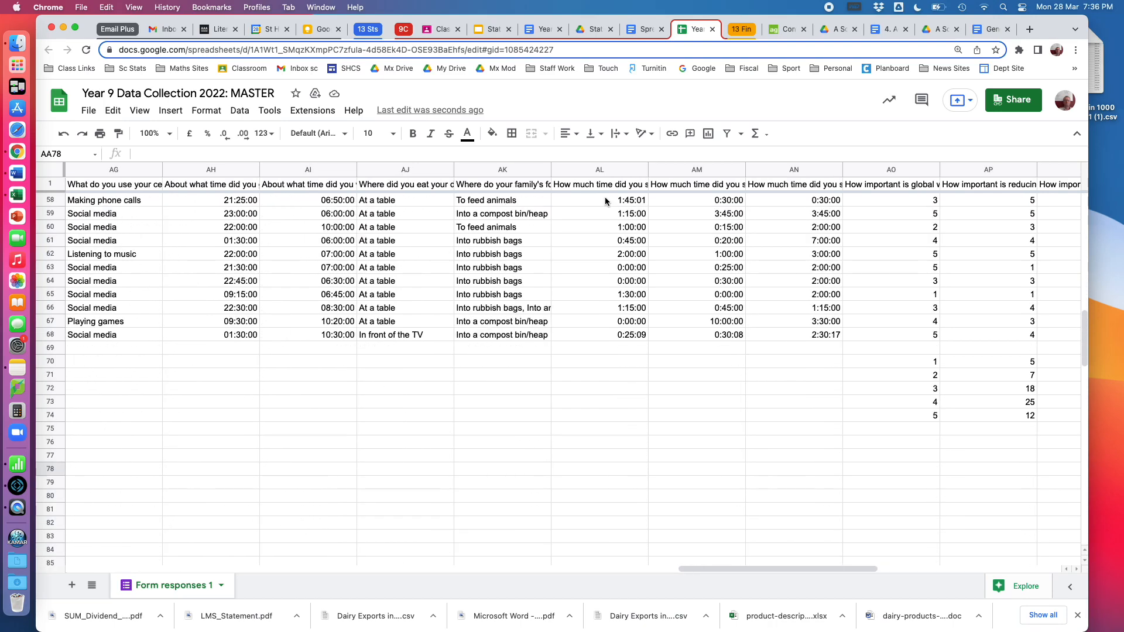
{"action": "scroll", "coordinate": [605, 197], "scroll_direction": "up", "scroll_amount": 3}
{"action": "scroll", "coordinate": [605, 197], "scroll_direction": "right", "scroll_amount": 1}
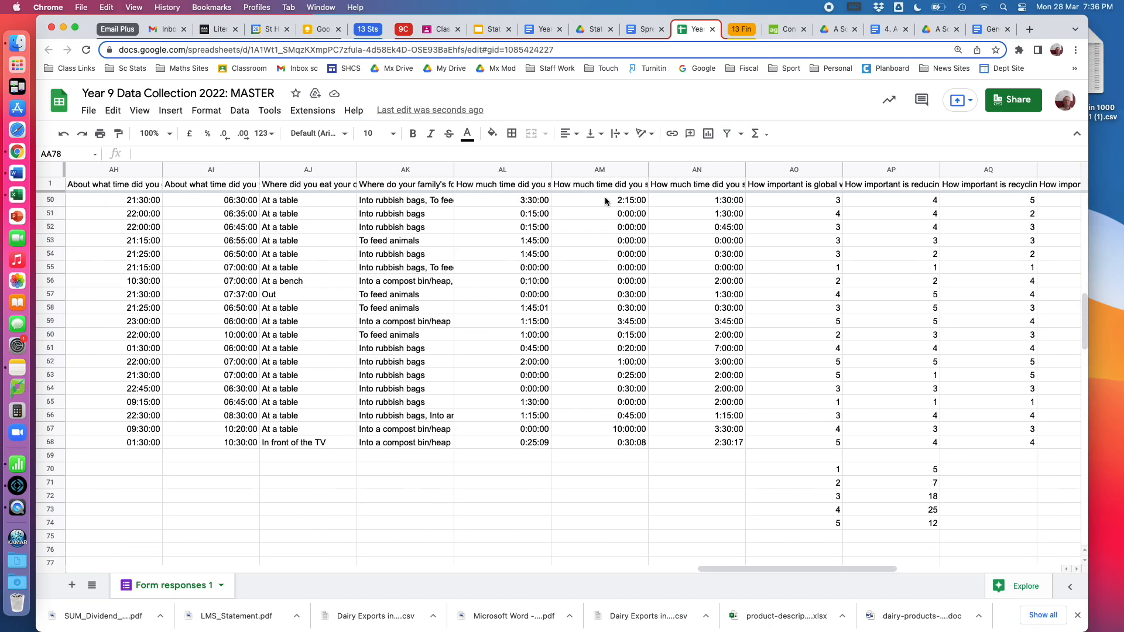
{"action": "scroll", "coordinate": [605, 201], "scroll_direction": "right", "scroll_amount": 2}
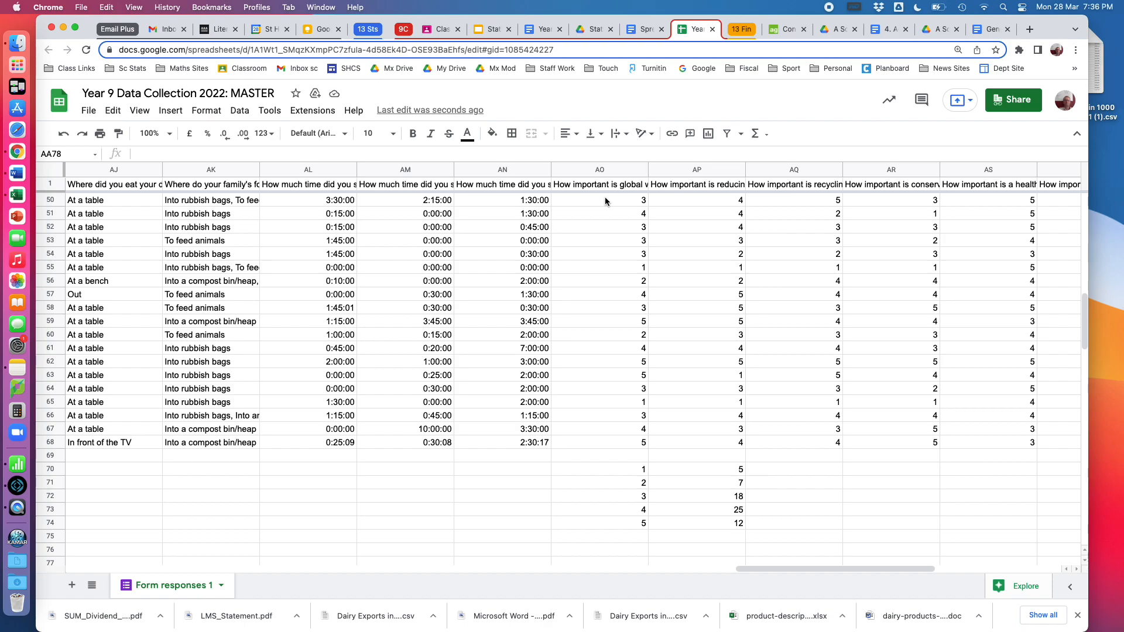
Review the COUNTIF formulas in AP70:AP74 that tally each rating from 1 to 5 for reducing pollution
{"action": "left_click", "coordinate": [713, 473]}
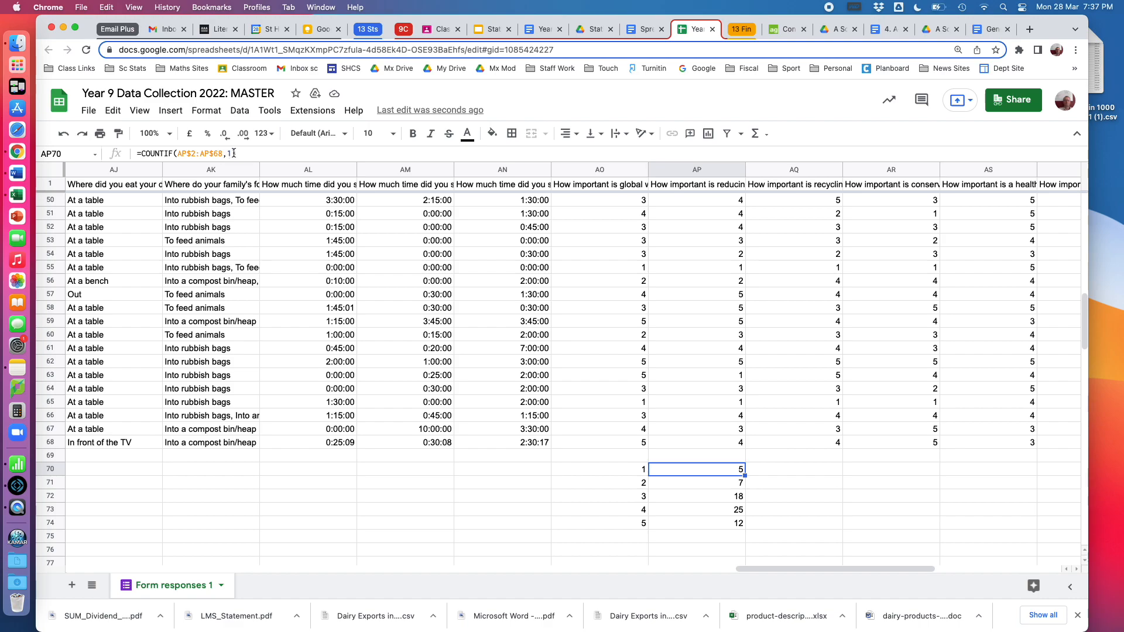
{"action": "left_click", "coordinate": [702, 488]}
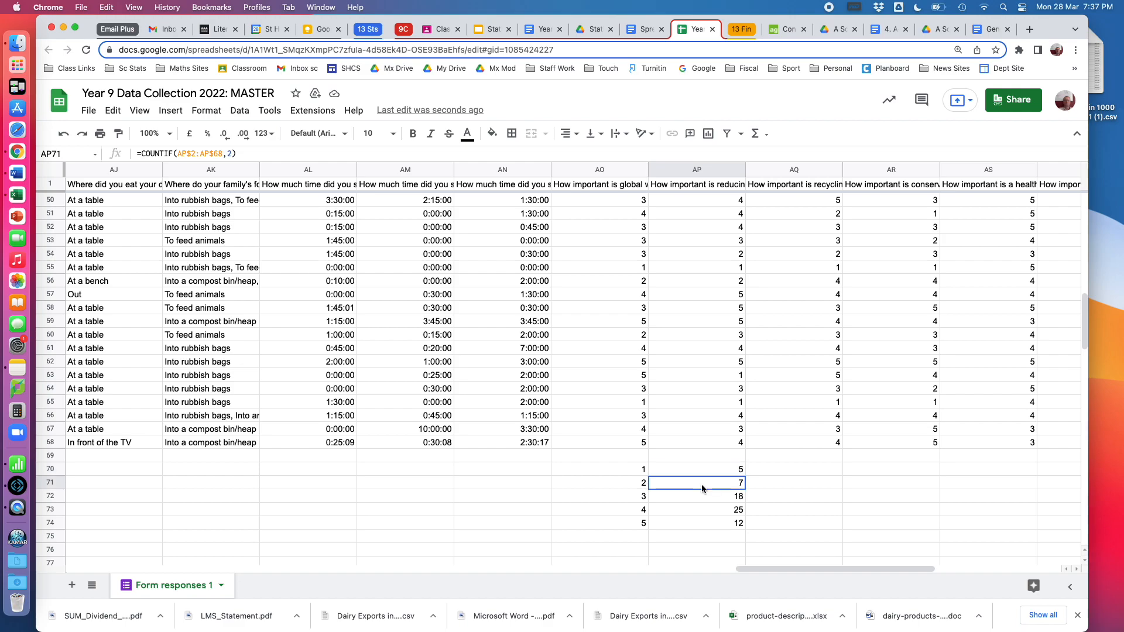
{"action": "left_click", "coordinate": [702, 497]}
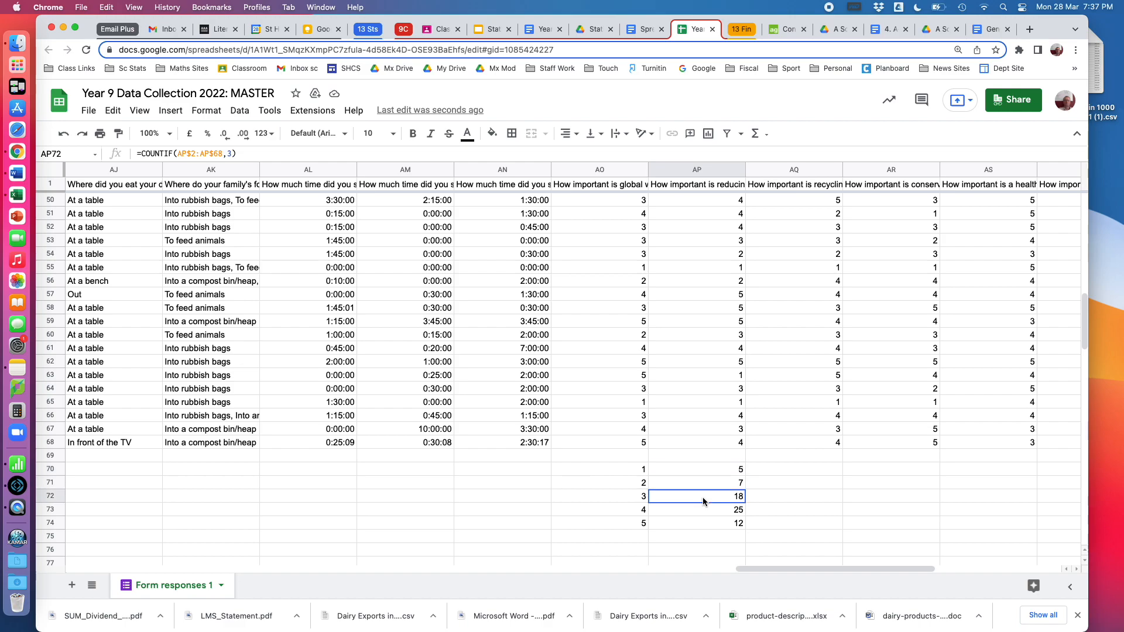
{"action": "left_click", "coordinate": [704, 513]}
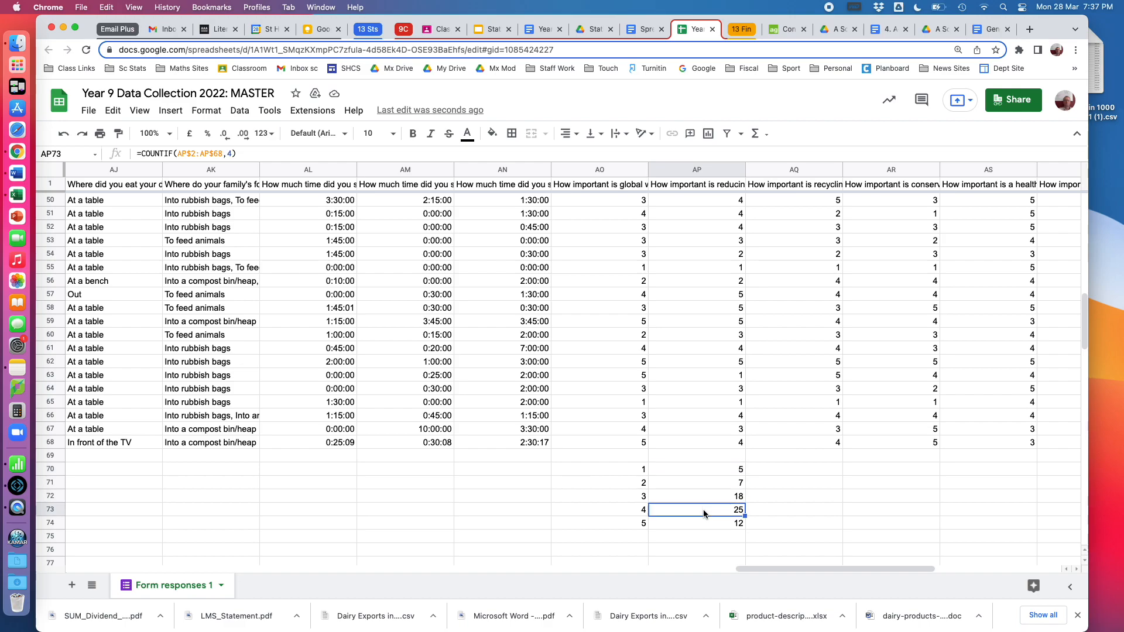
{"action": "left_click", "coordinate": [704, 523]}
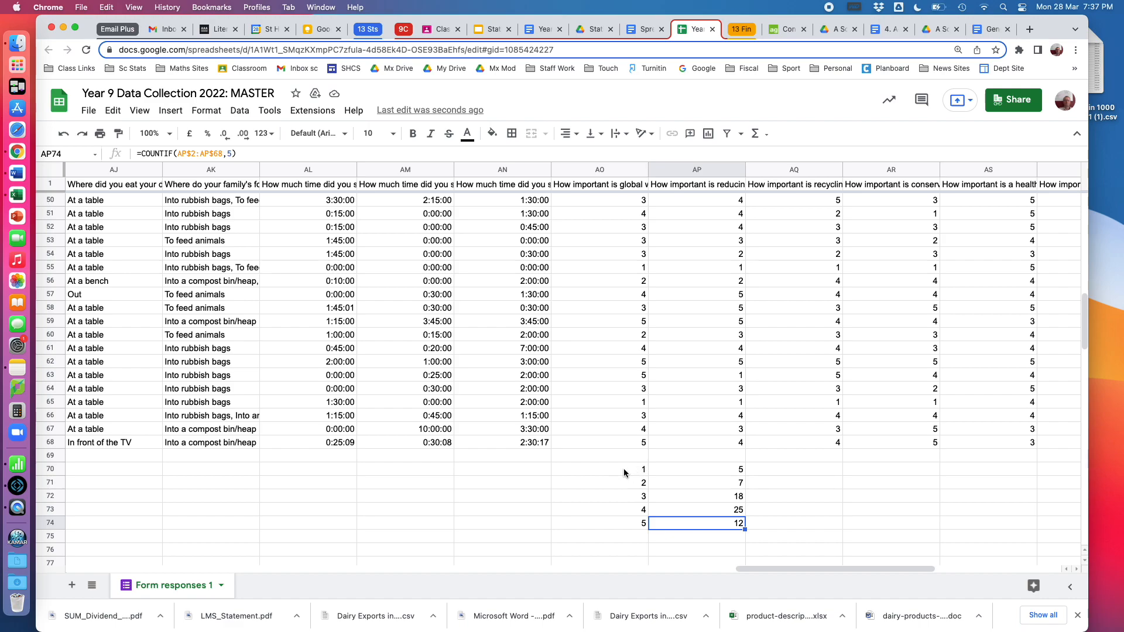
{"action": "left_click", "coordinate": [810, 522]}
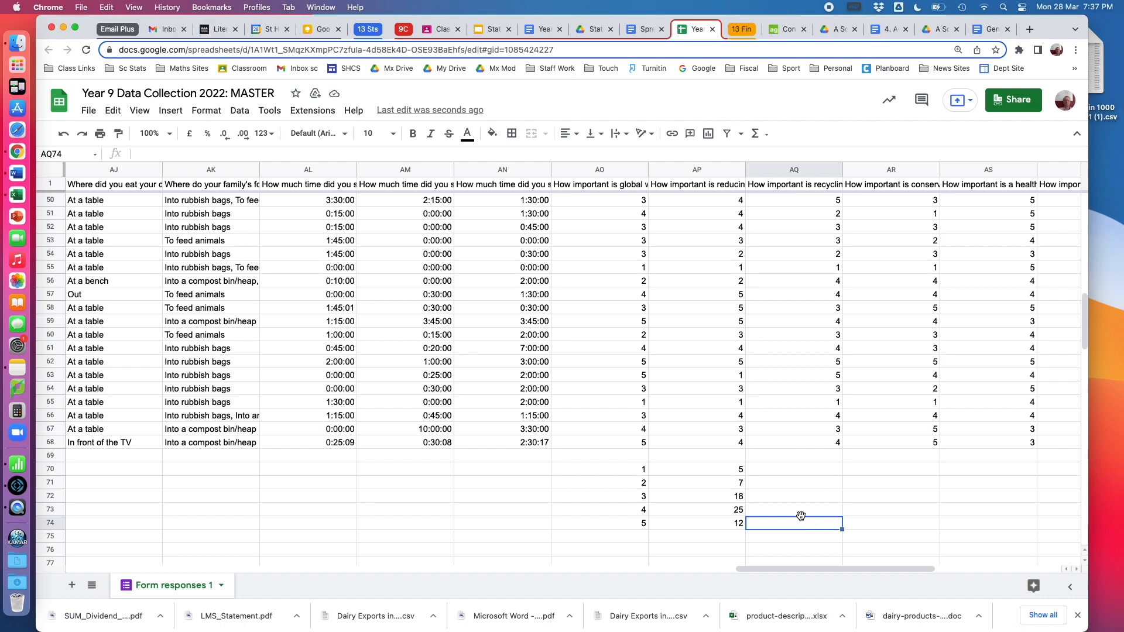
Insert a column chart from the rating tally table in AO70:AP74
{"action": "left_click_drag", "start_coordinate": [626, 469], "coordinate": [731, 524]}
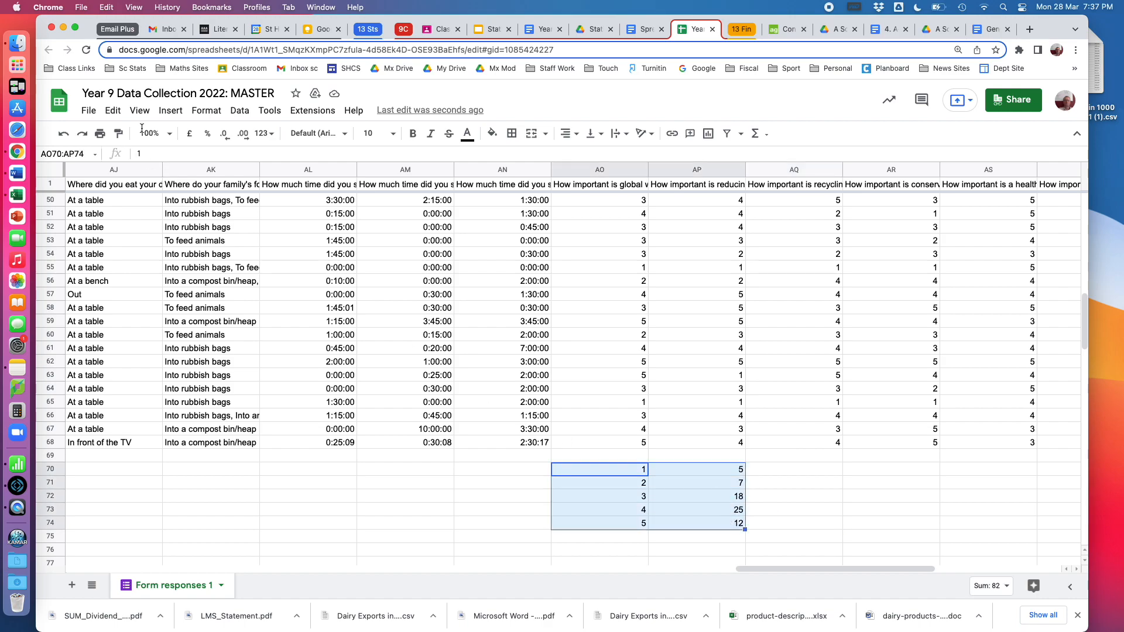
{"action": "left_click", "coordinate": [169, 112]}
{"action": "left_click", "coordinate": [191, 226]}
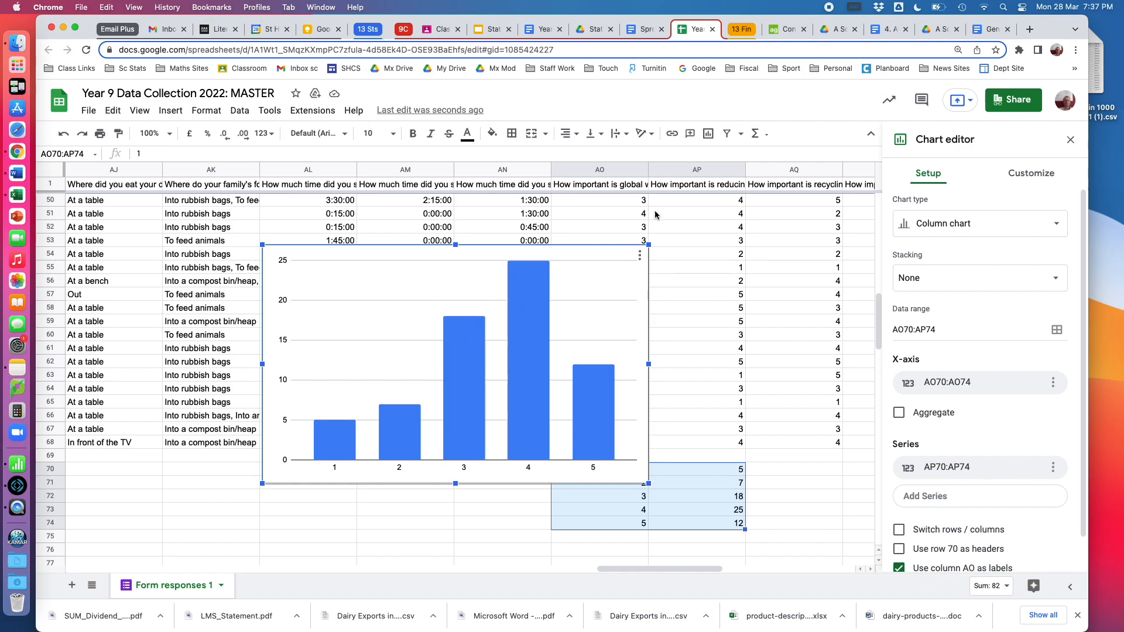
Read the full survey question in AP1 and check the counts shown by the chart's columns
{"action": "left_click", "coordinate": [690, 188]}
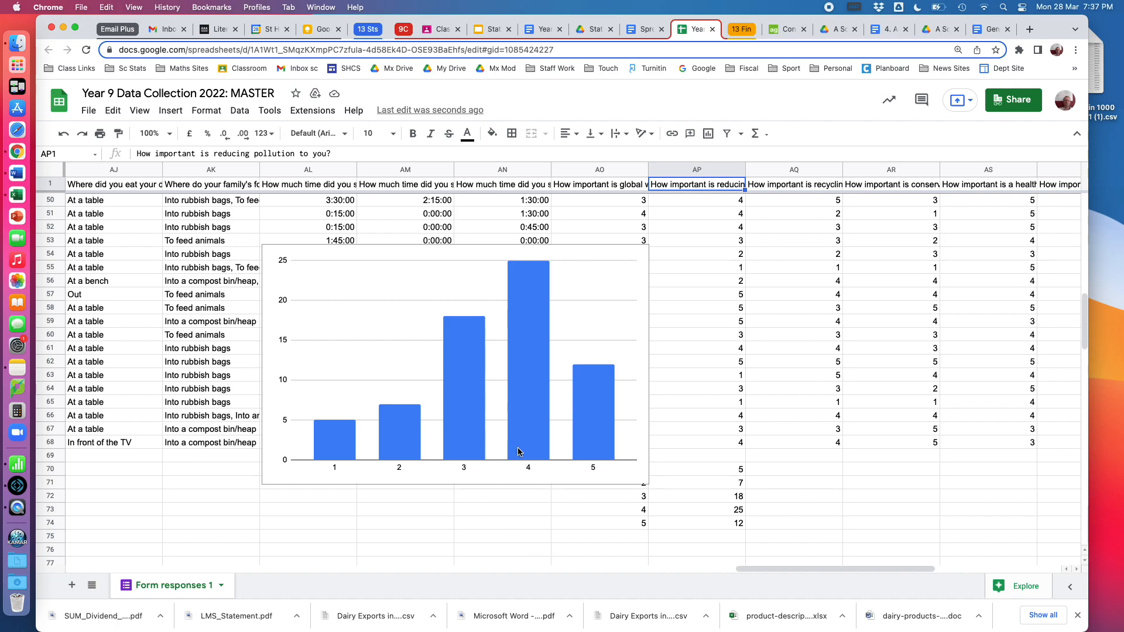
{"action": "left_click", "coordinate": [531, 279]}
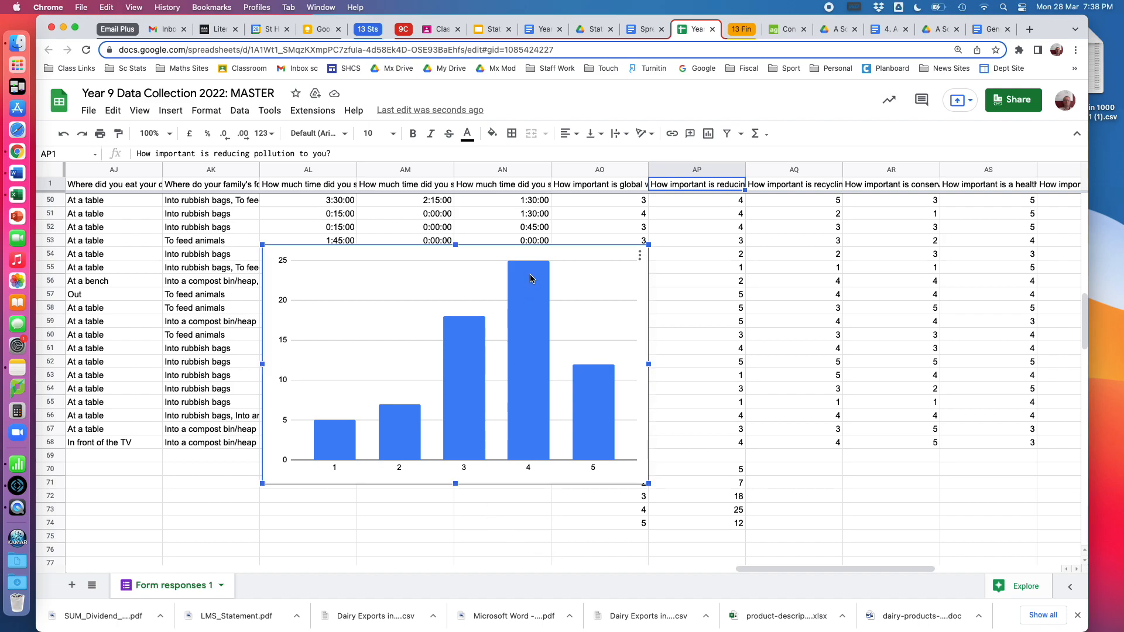
{"action": "mouse_move", "coordinate": [535, 398]}
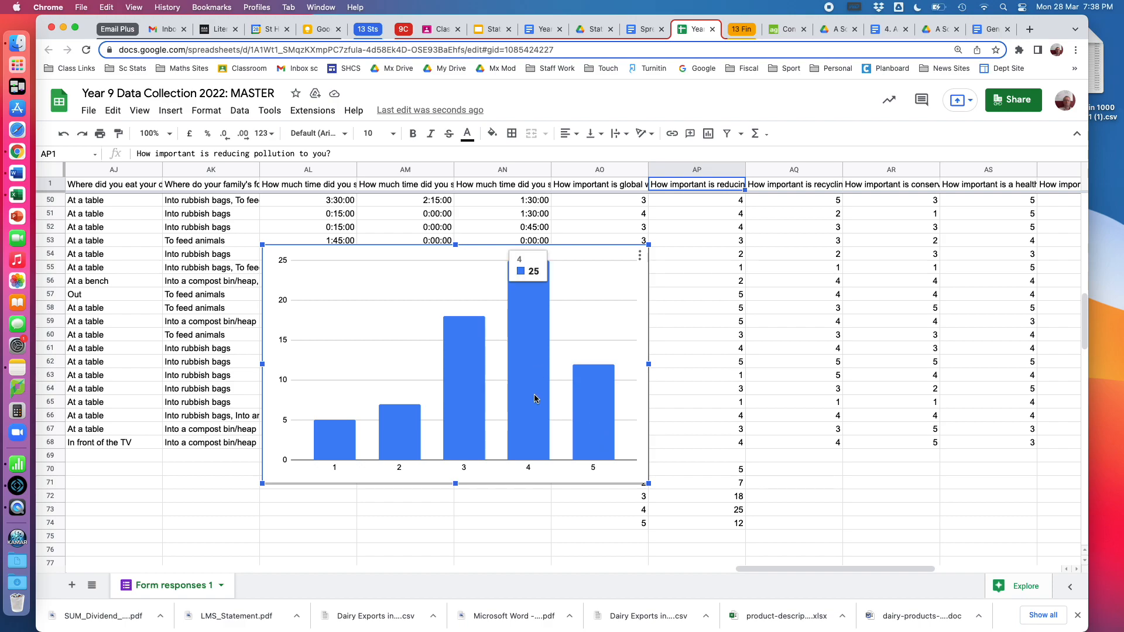
{"action": "mouse_move", "coordinate": [327, 440]}
Reopen the reducing-pollution column chart for editing
{"action": "left_click", "coordinate": [641, 256]}
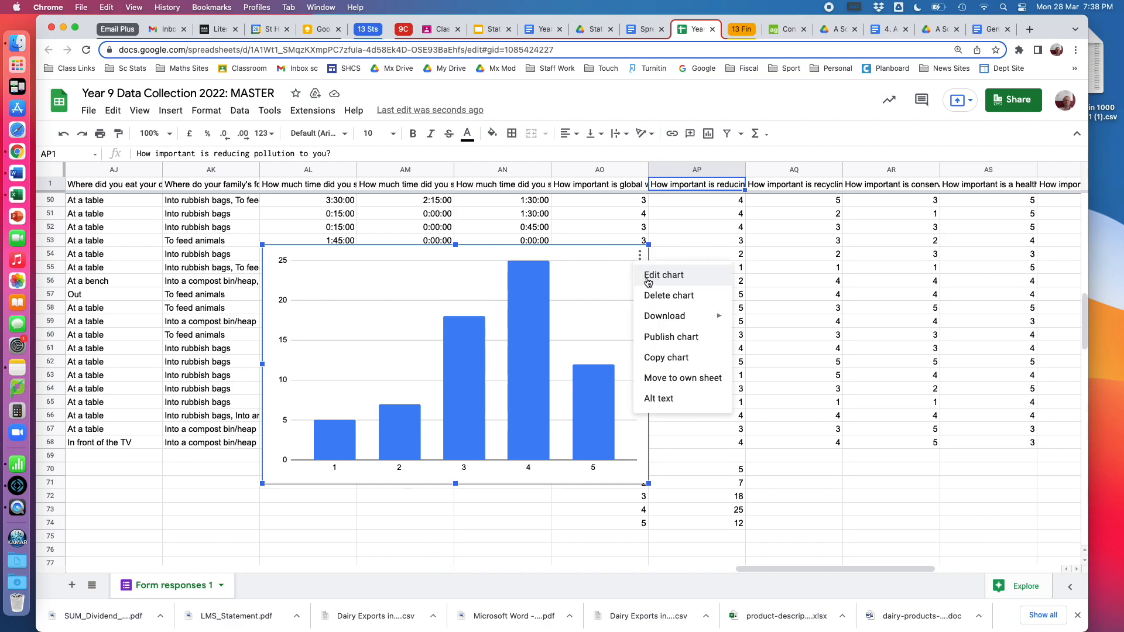
{"action": "left_click", "coordinate": [650, 282]}
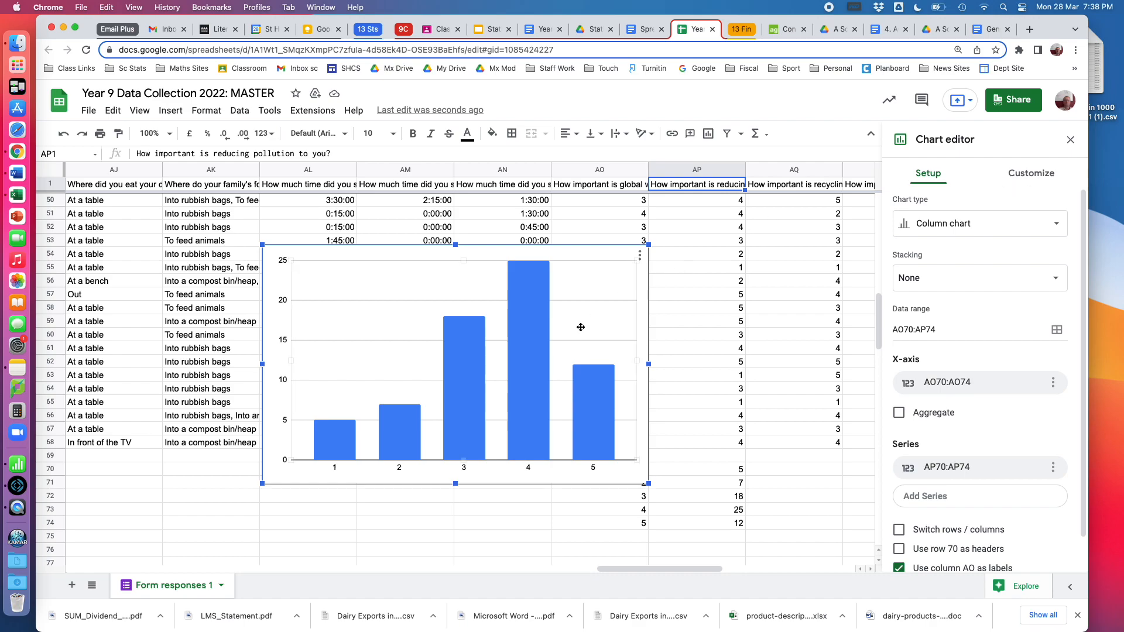
{"action": "left_click", "coordinate": [579, 428]}
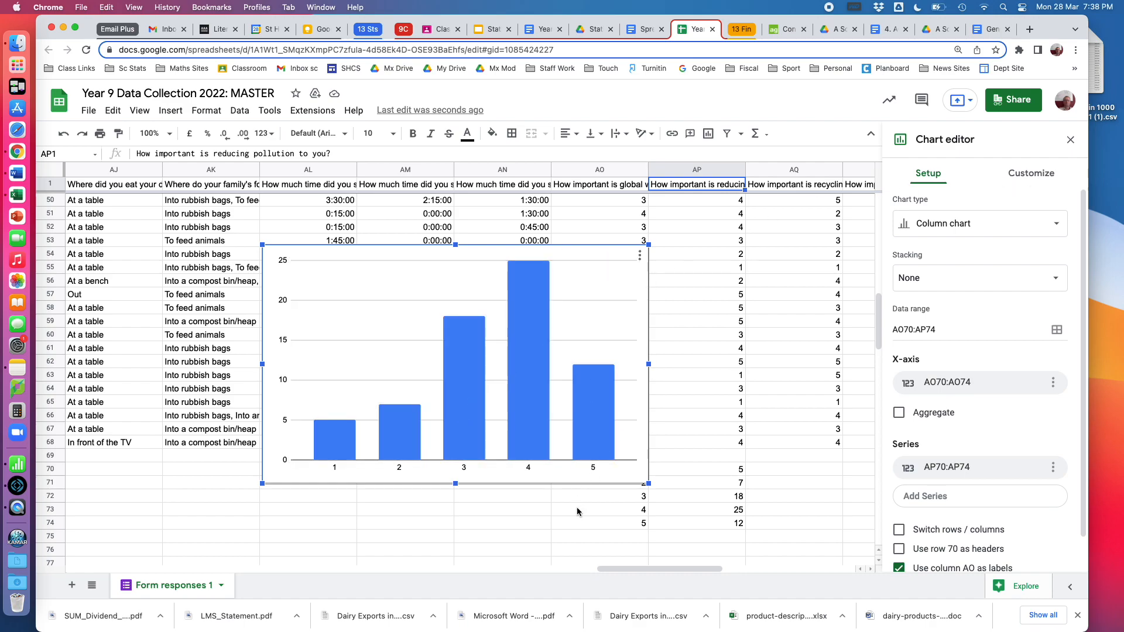